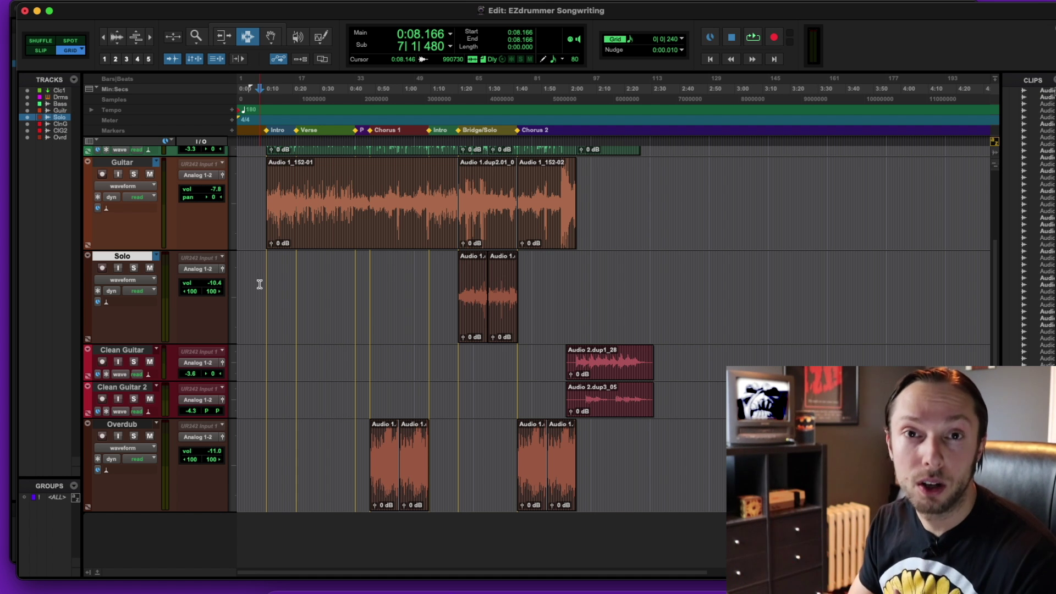
- Look over the song arrangement and its section markers across all tracks in the Edit window
click(271, 291)
key(super+bracketleft)
key(super+bracketleft)
key(super+bracketleft)
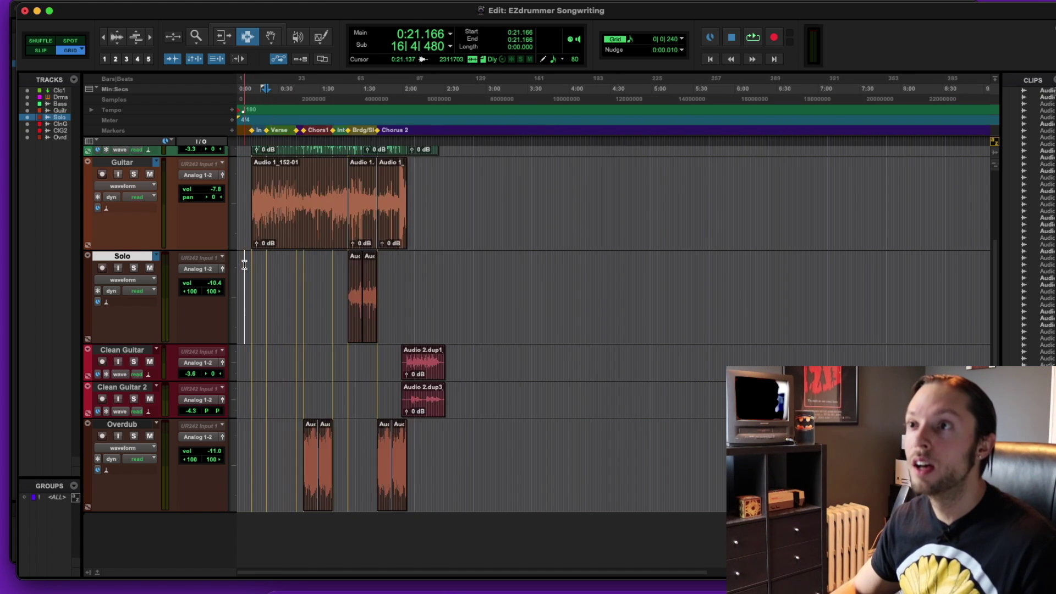
key(super+bracketright)
key(super+bracketright)
key(super+bracketright)
scroll(303, 259, up, 3)
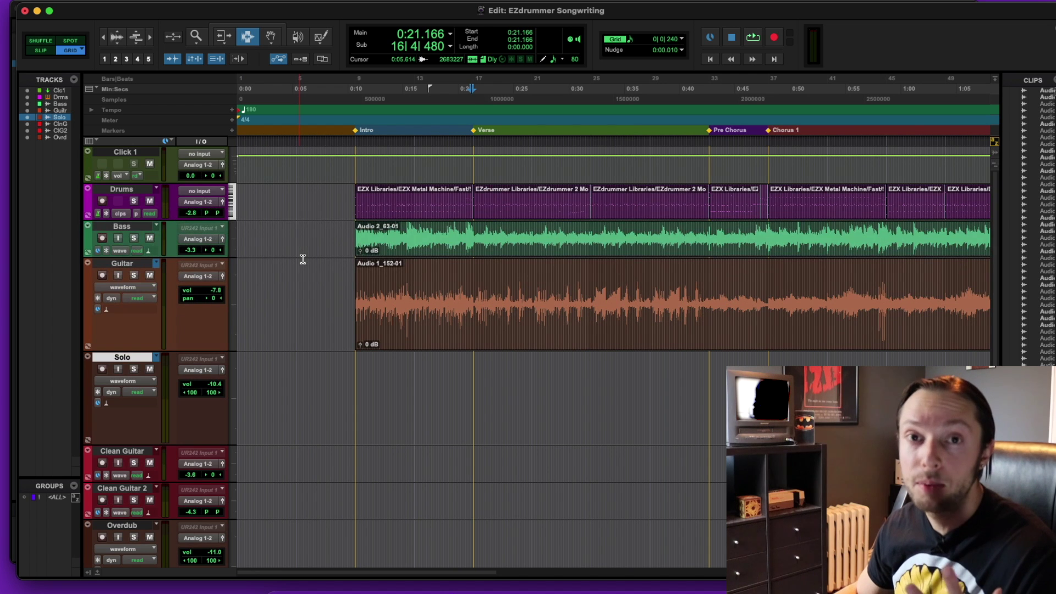
click(335, 267)
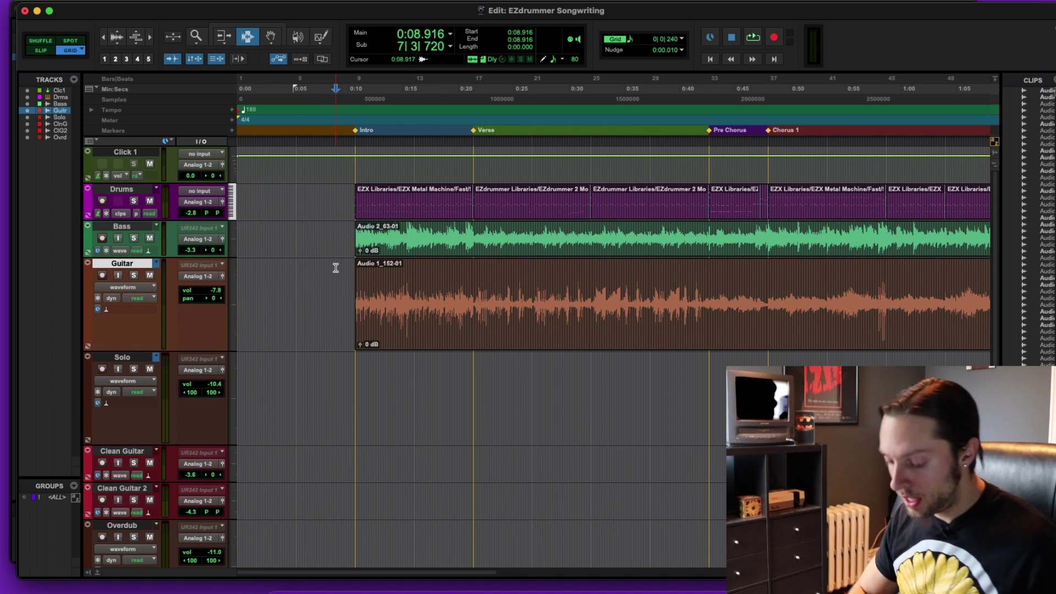
- View the EZdrummer instrument inserted on the Drums track from the Mix window, and close it again
key(super+equal)
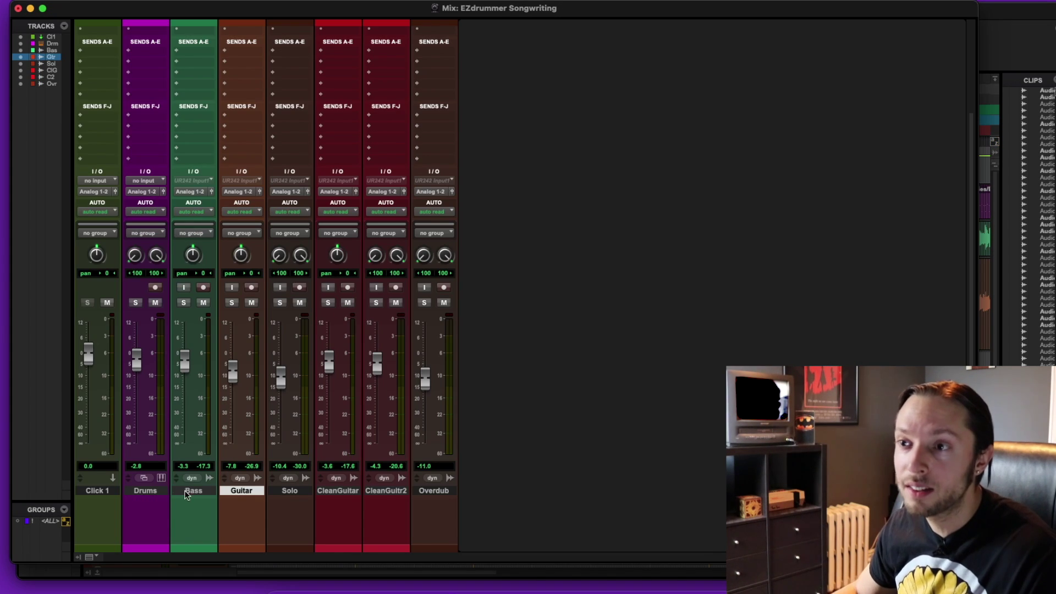
click(146, 490)
key(super+alt+1)
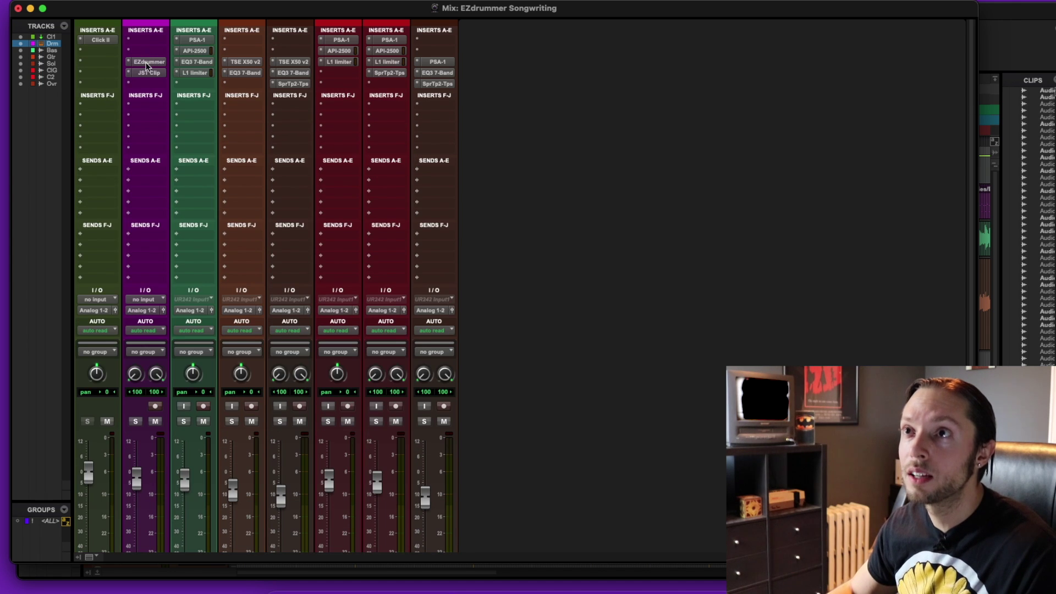
click(147, 62)
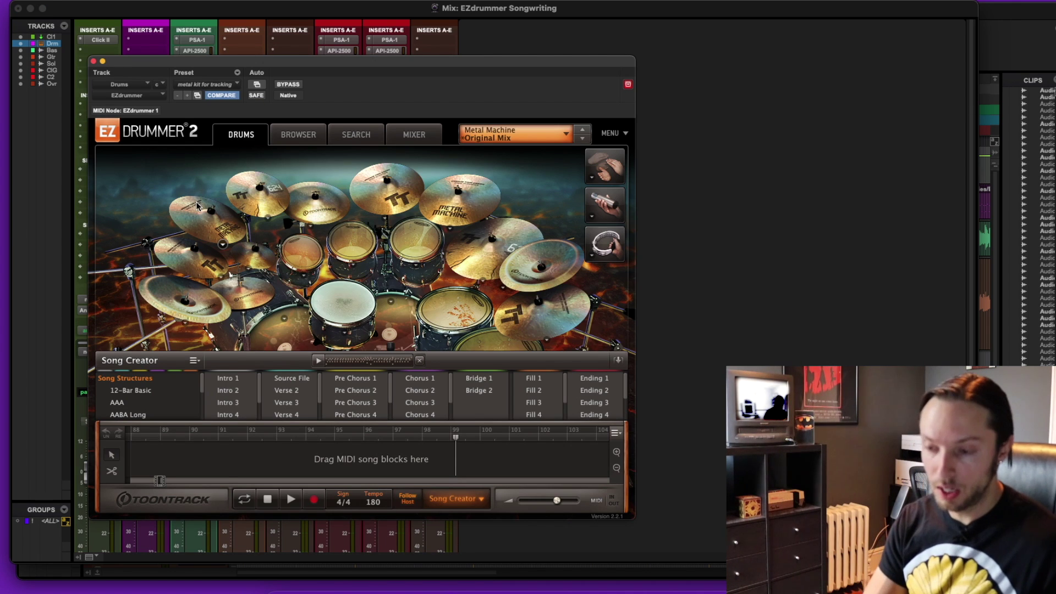
key(super+w)
key(super+alt+1)
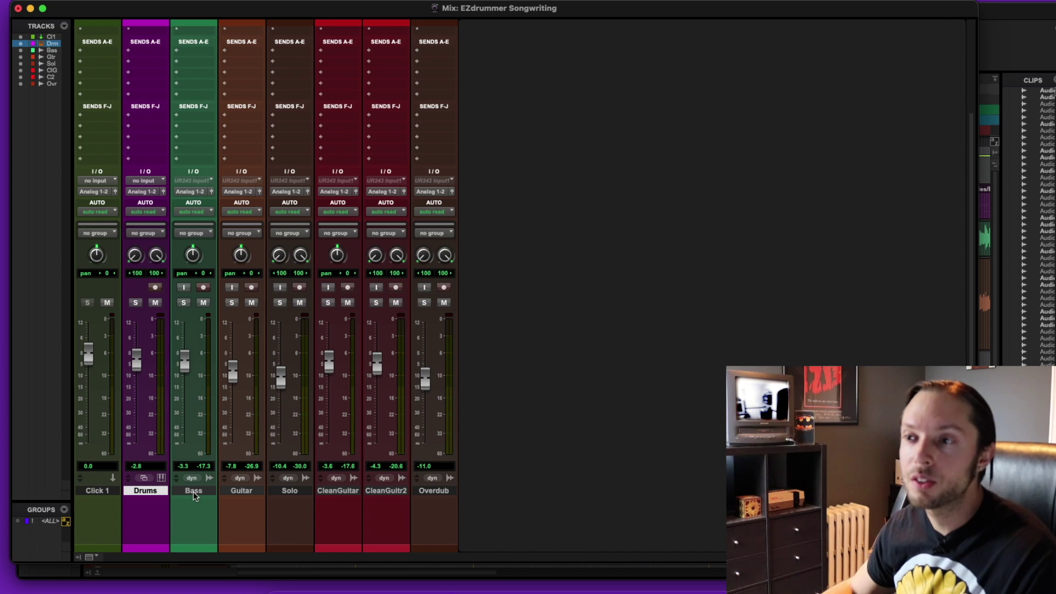
- Select the Bass, Guitar, Solo, CleanGuitar, CleanGuitr2 and Overdub tracks one after another in the mixer
click(193, 490)
click(258, 490)
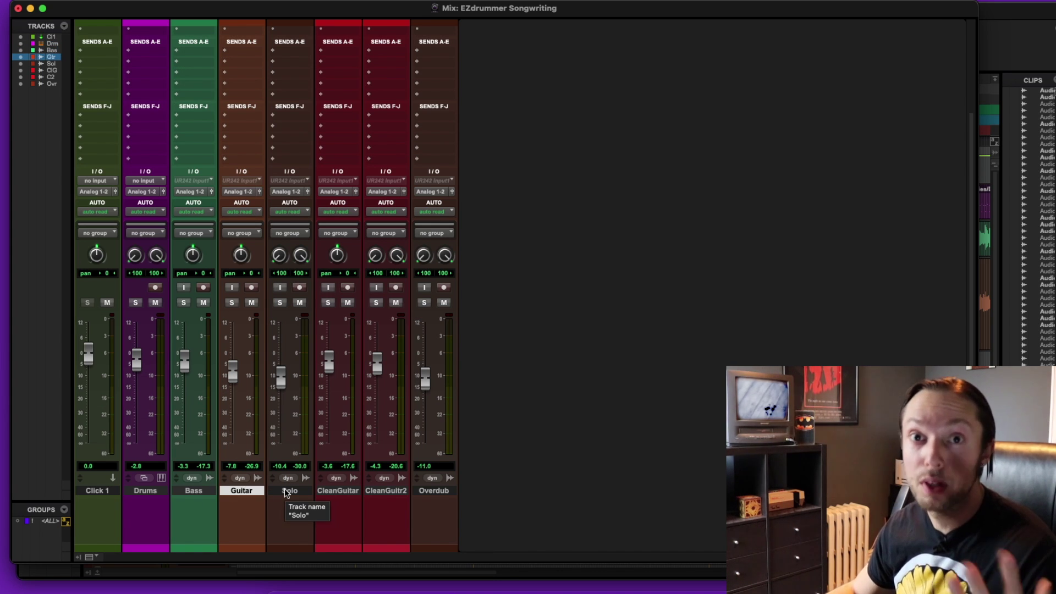
click(285, 491)
click(324, 491)
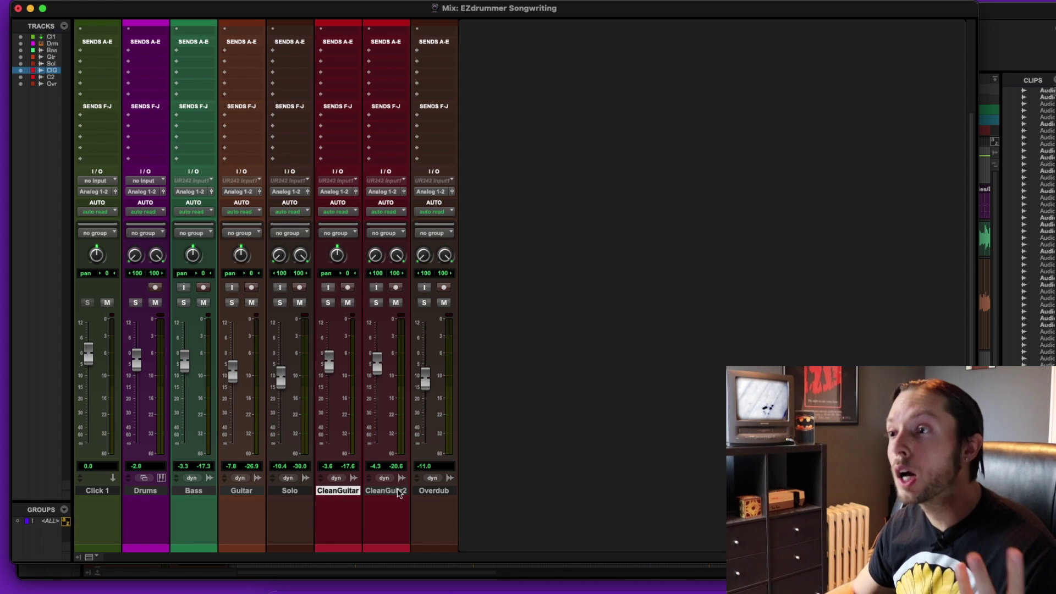
click(400, 492)
click(448, 491)
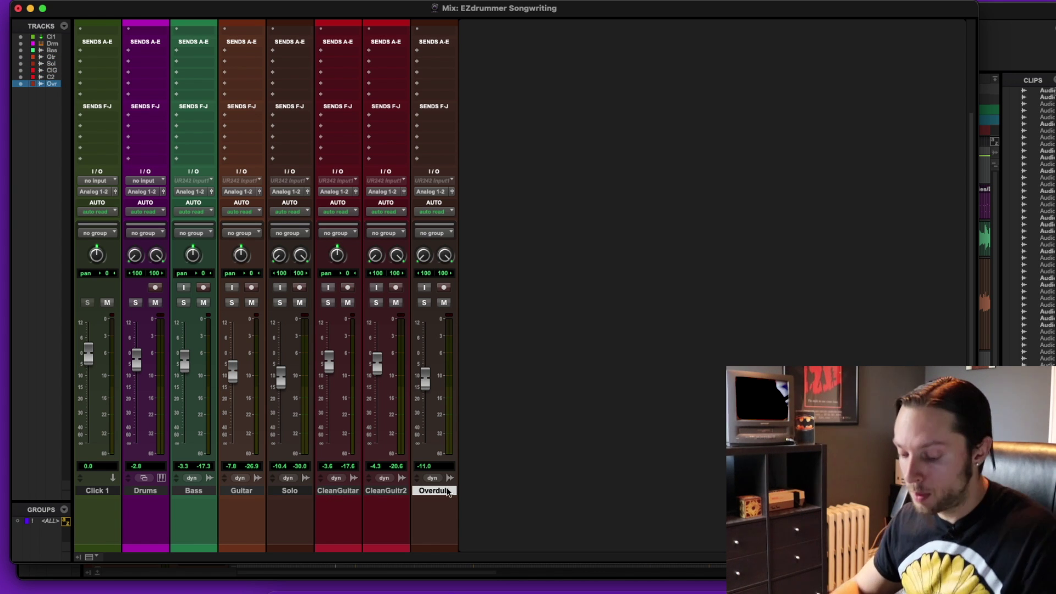
- Highlight the Drums and Bass clips in the Edit window from 0:09.166 to 2:04.333, and clear the selection
key(super+equal)
click(290, 212)
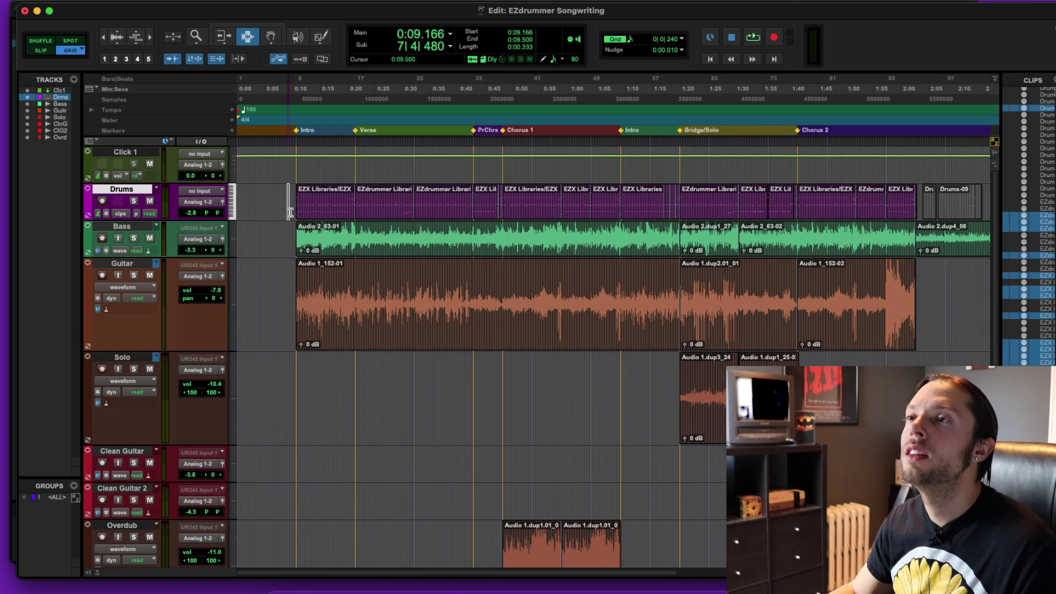
drag(291, 213, 925, 259)
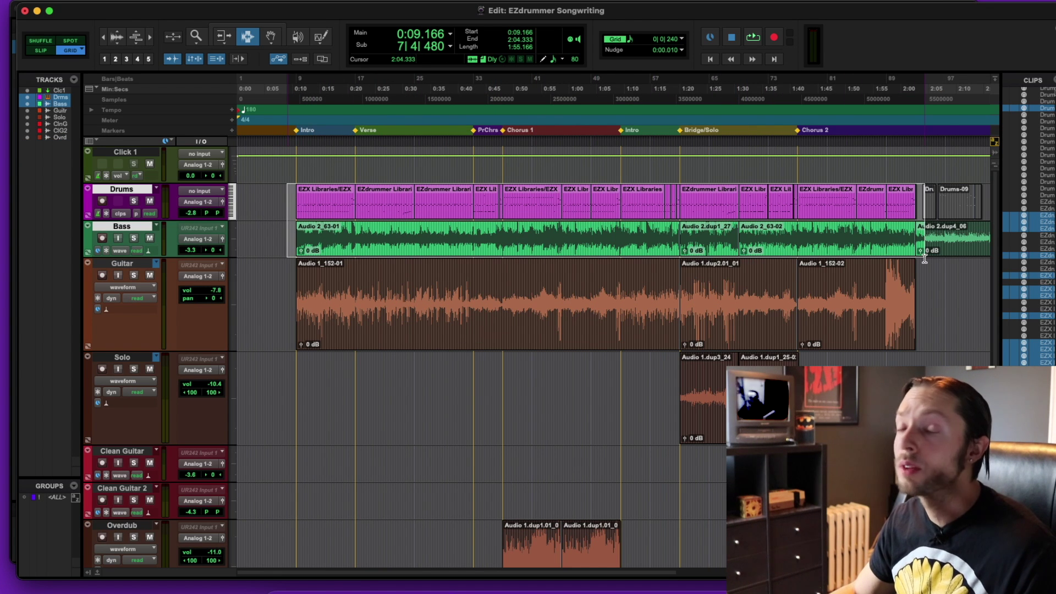
click(314, 236)
key(super+bracketright)
key(super+bracketright)
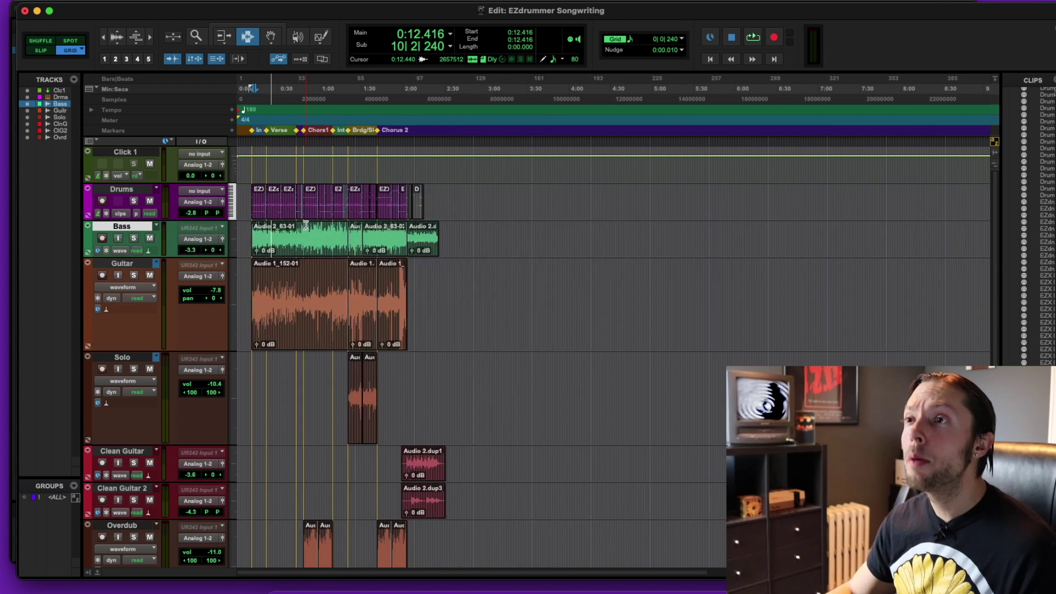
- Play the song from the start of the Intro at 0:10.000
click(449, 198)
key(super+bracketleft)
key(super+bracketleft)
key(super+bracketleft)
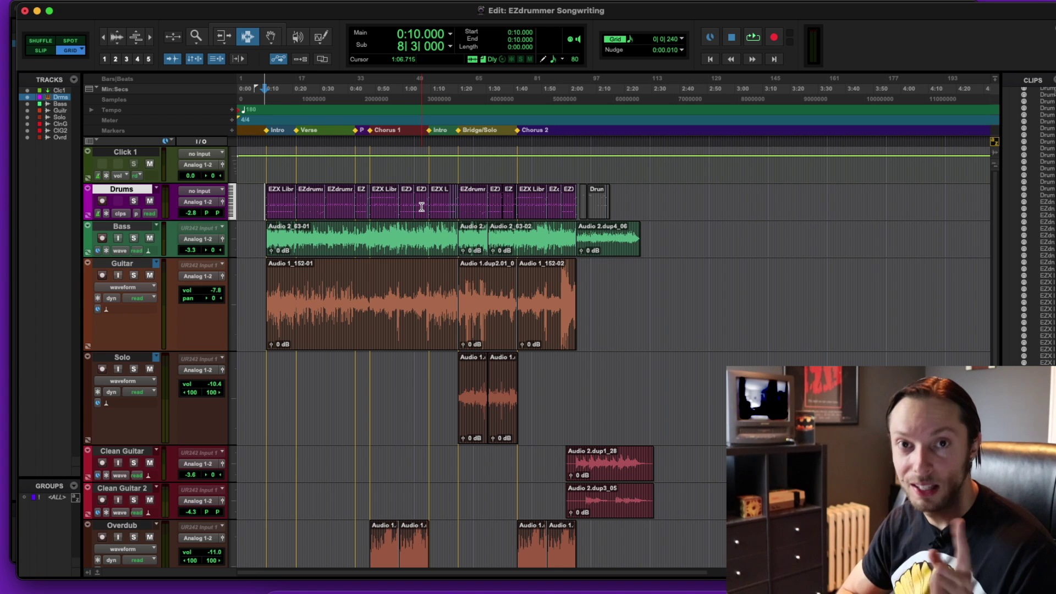
key(space)
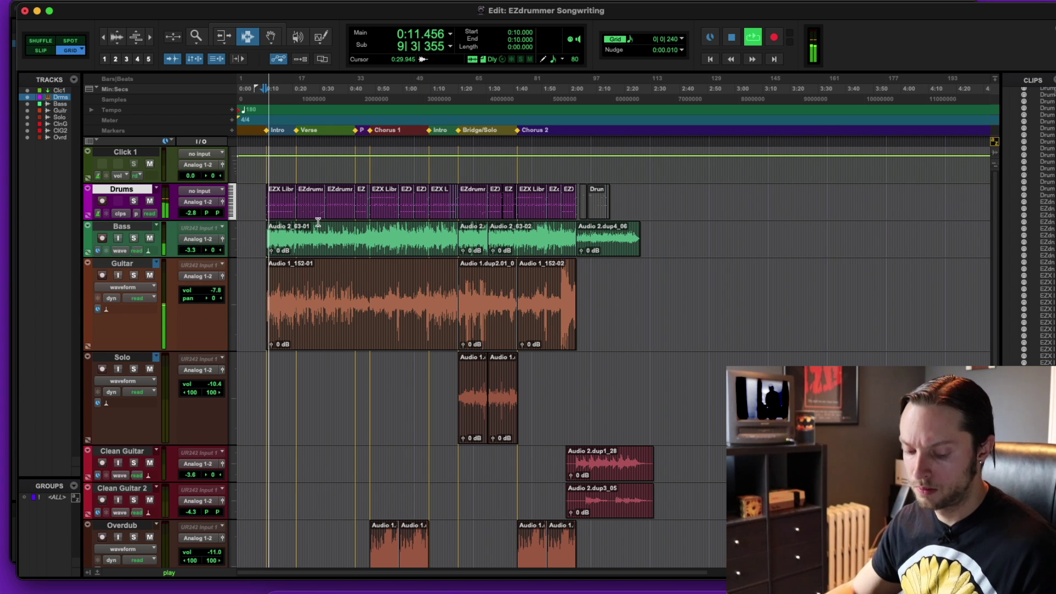
key(super+bracketright)
key(super+bracketright)
- Open EZdrummer on the Drums track during playback, hide its Song Creator section and close the plug-in
key(super+equal)
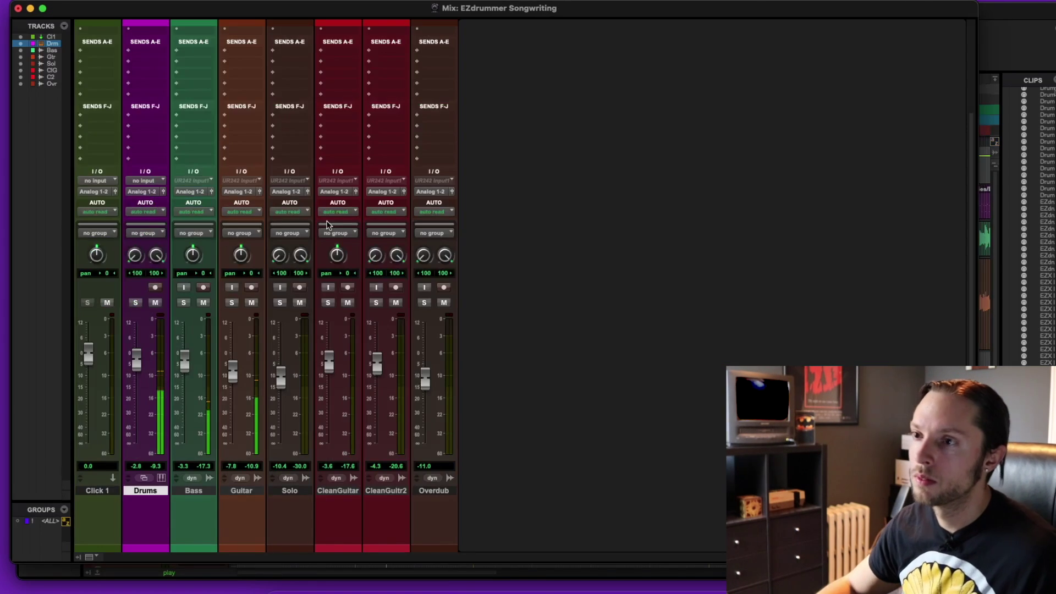
drag(229, 371, 232, 361)
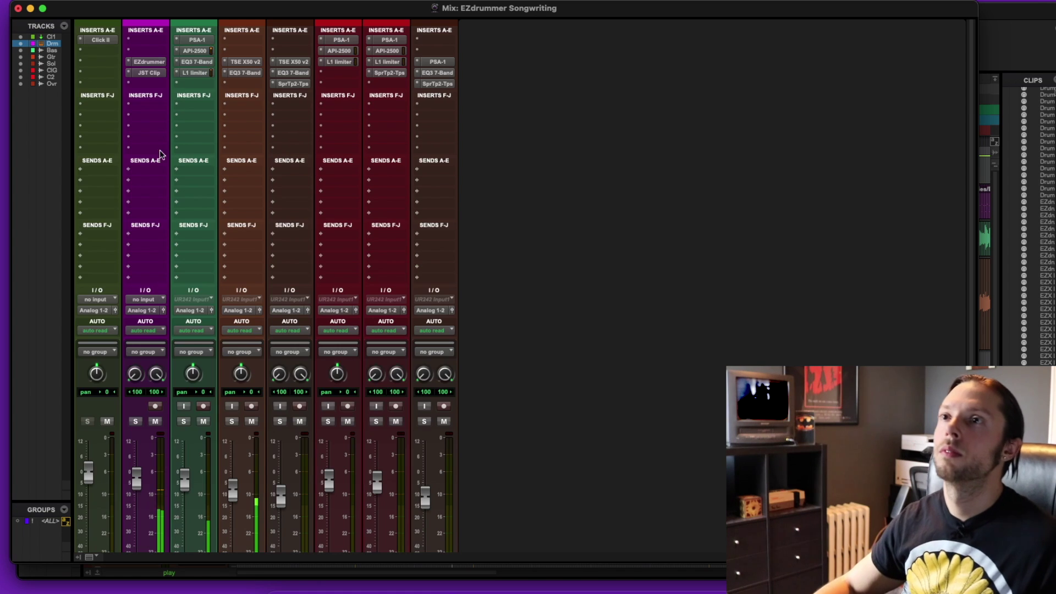
click(156, 60)
key(Escape)
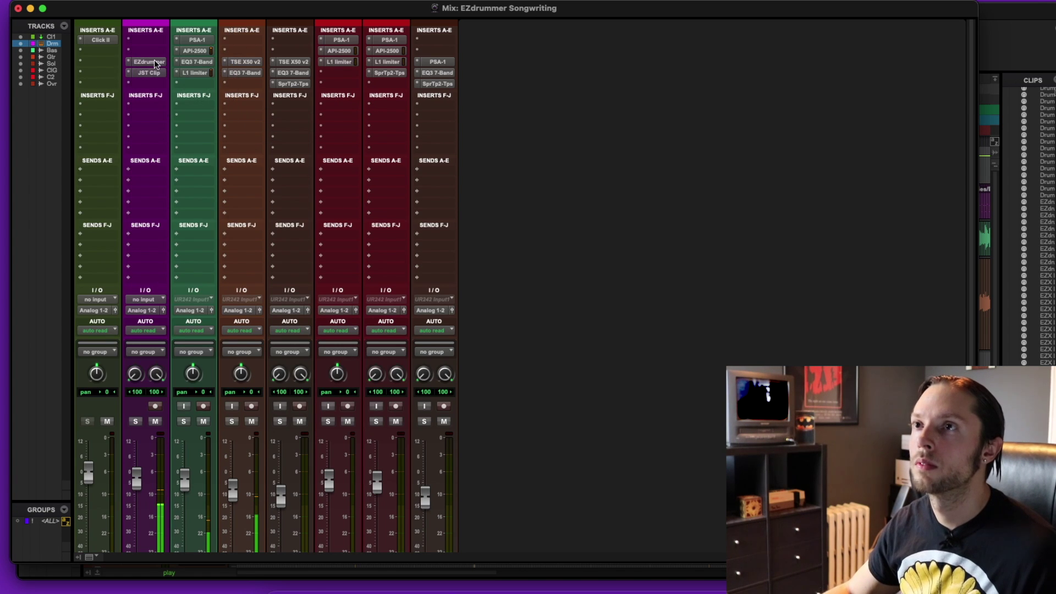
click(154, 61)
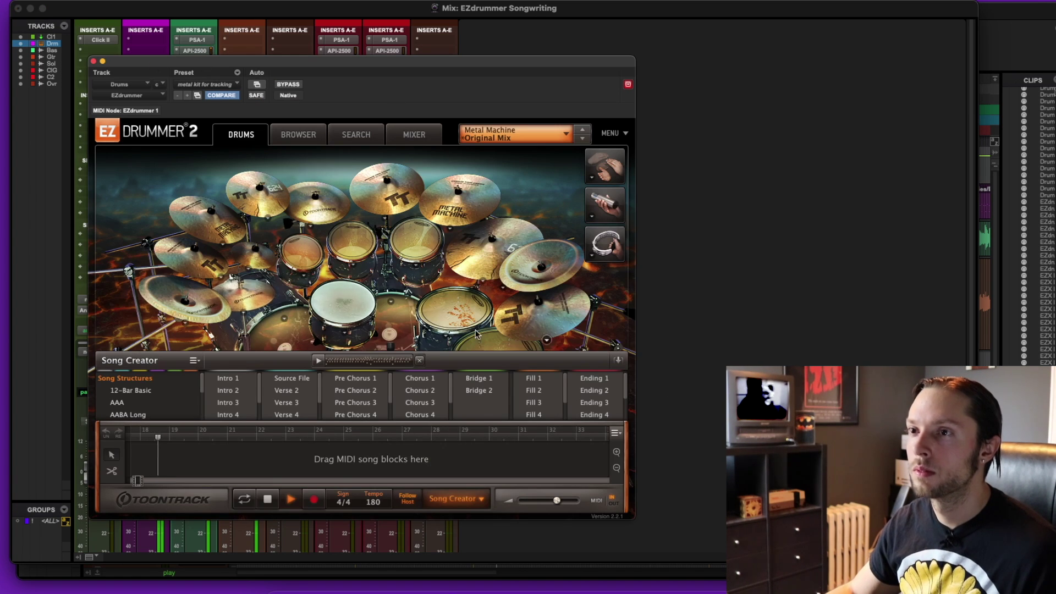
click(456, 499)
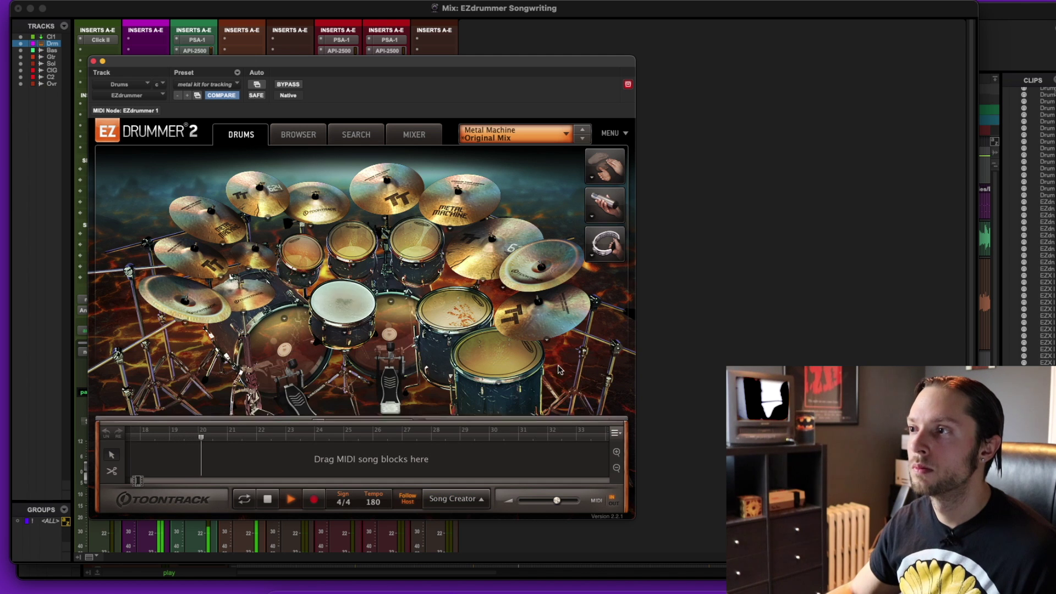
key(super+w)
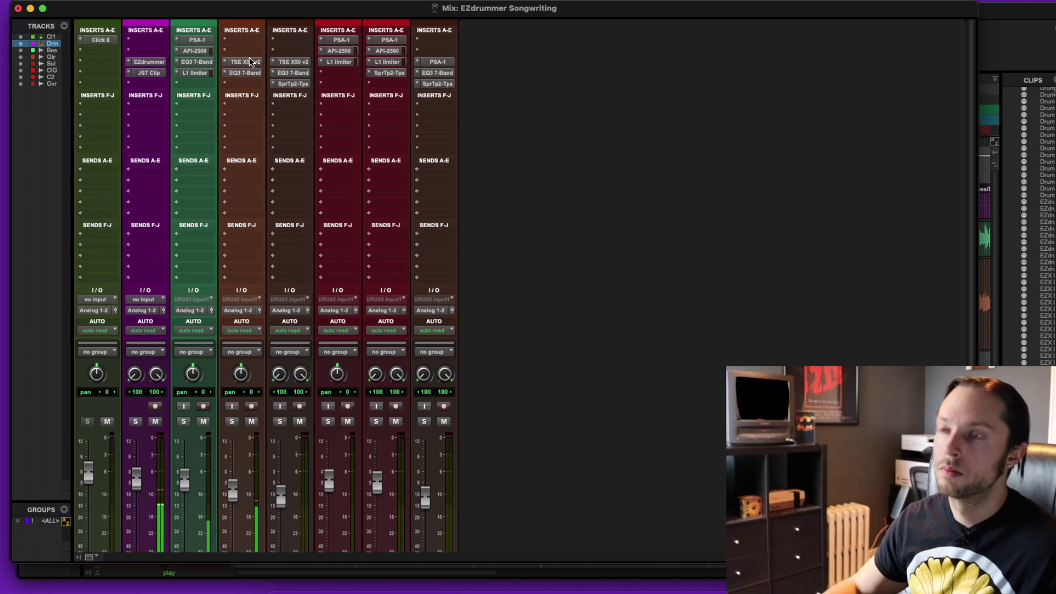
- Continue playback from just before Chorus 1 at 0:47.750, with the edit cursor on the Overdub track
key(super+equal)
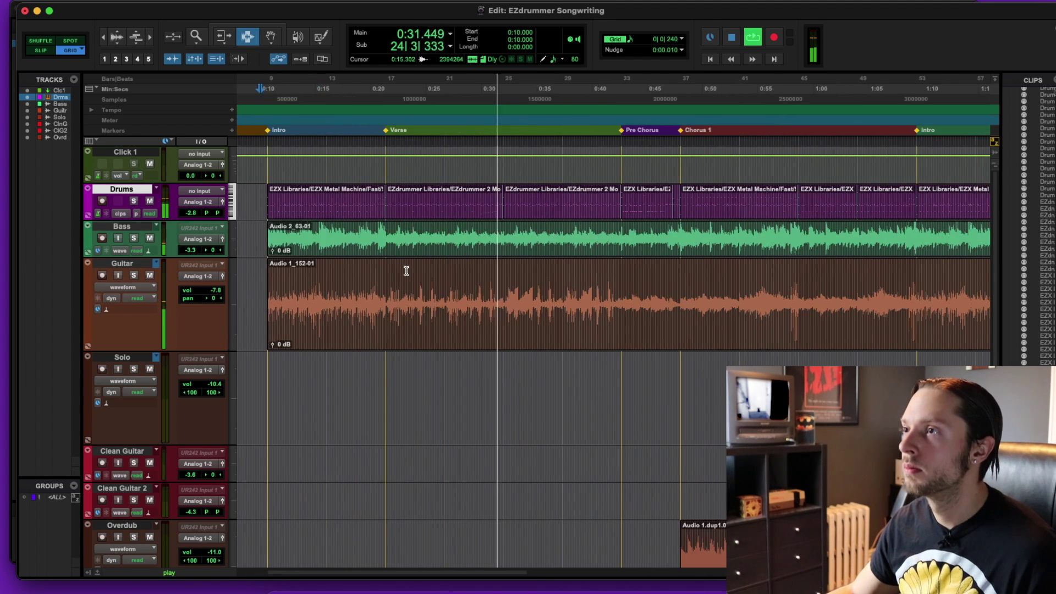
key(super+equal)
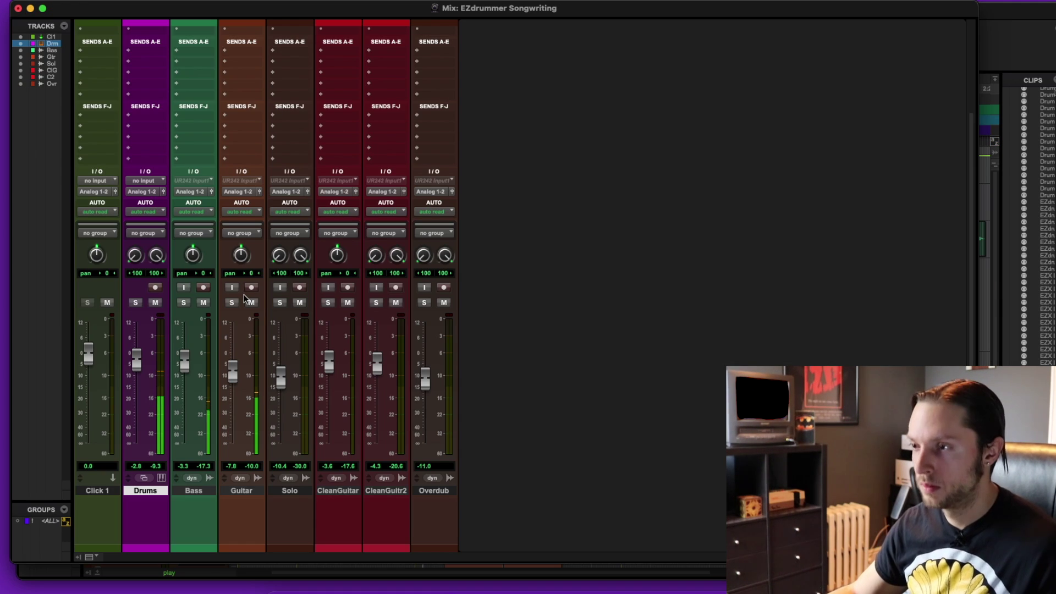
key(super+equal)
scroll(481, 342, down, 5)
key(super+bracketright)
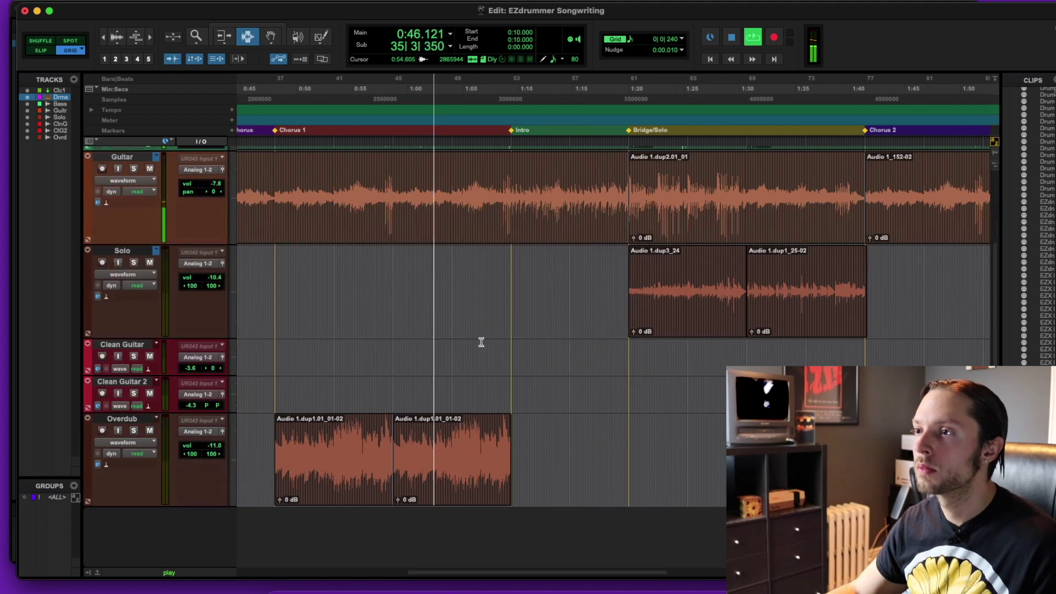
click(448, 446)
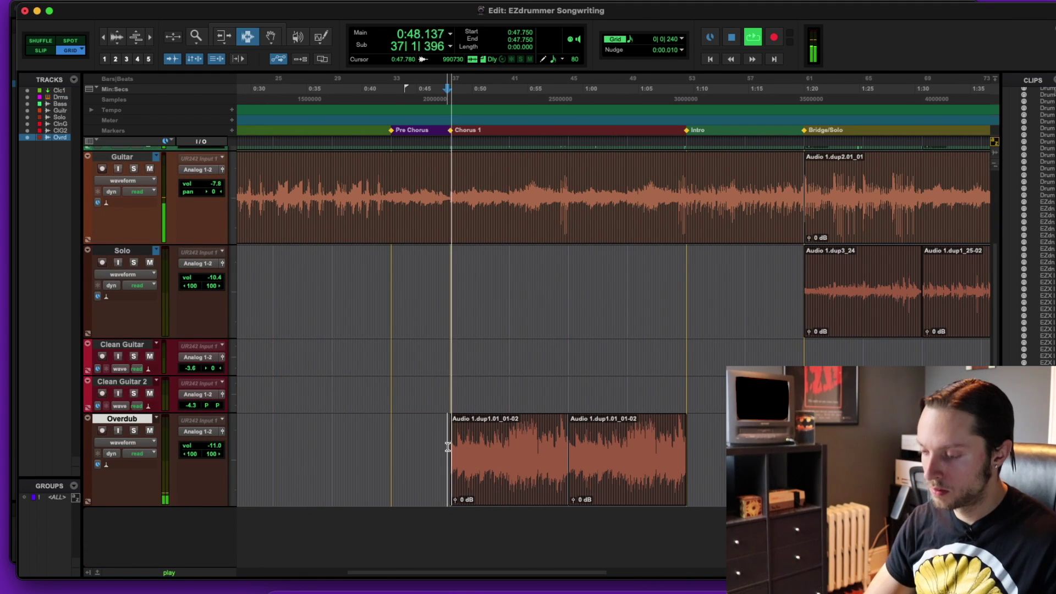
- Solo the Overdub track briefly in the mixer, unsolo it and return to the Edit window
key(super+equal)
click(424, 303)
click(424, 302)
key(super+equal)
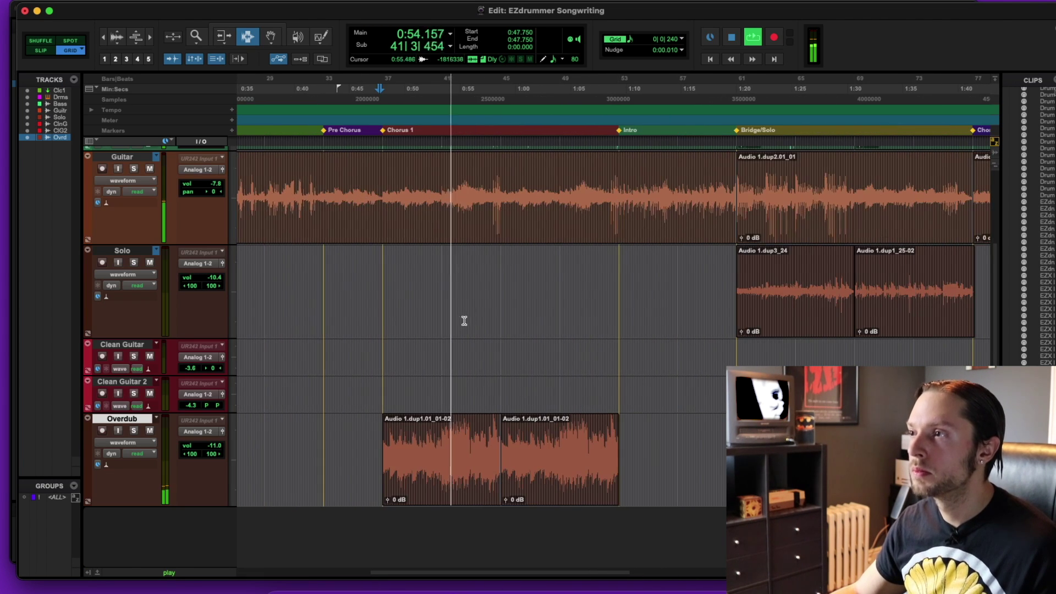
key(super+bracketleft)
key(super+bracketleft)
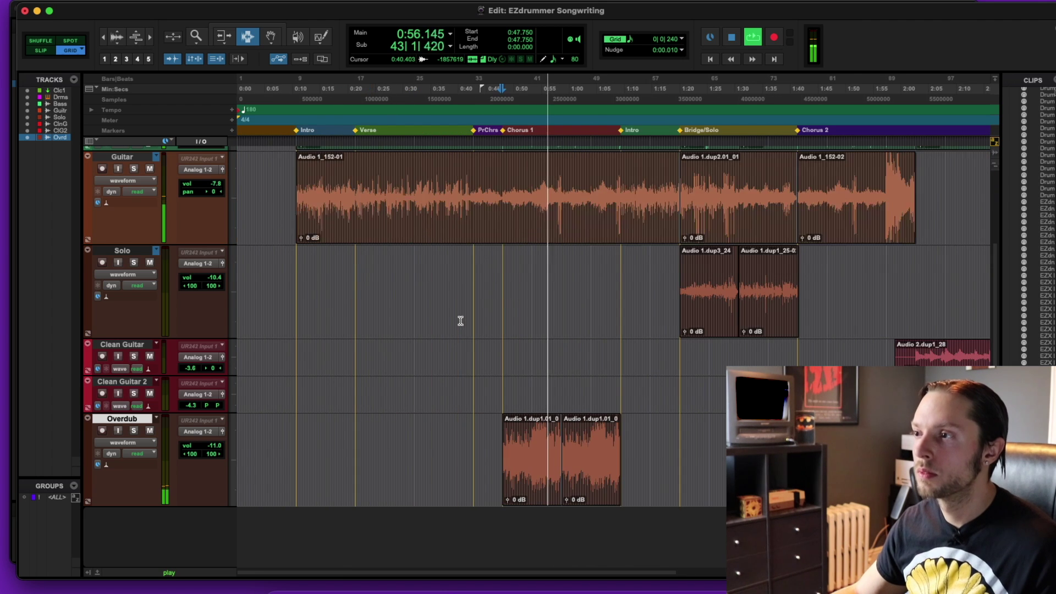
scroll(460, 321, up, 3)
scroll(460, 320, down, 3)
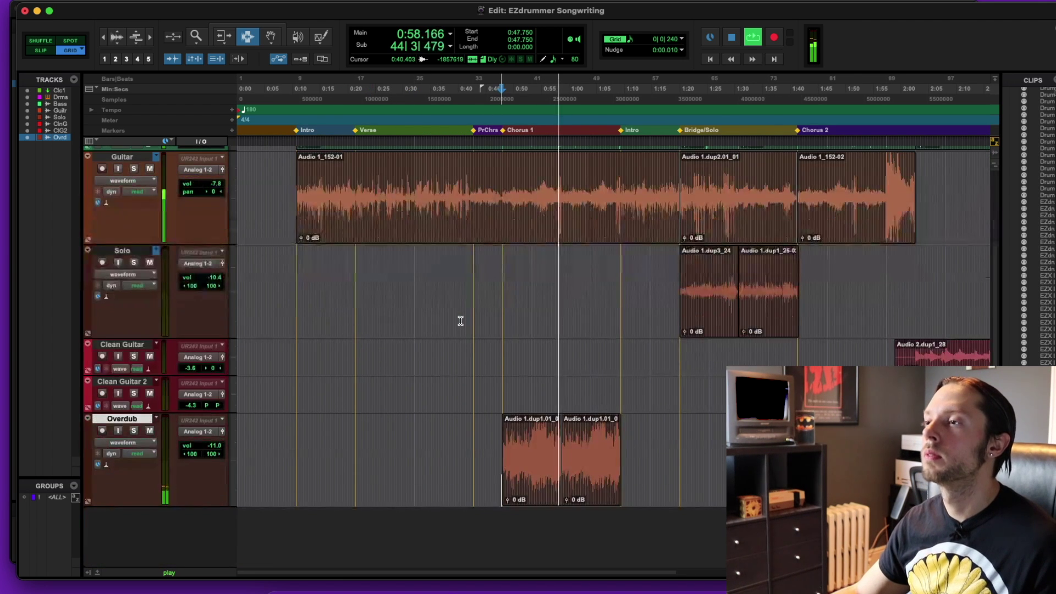
key(super+equal)
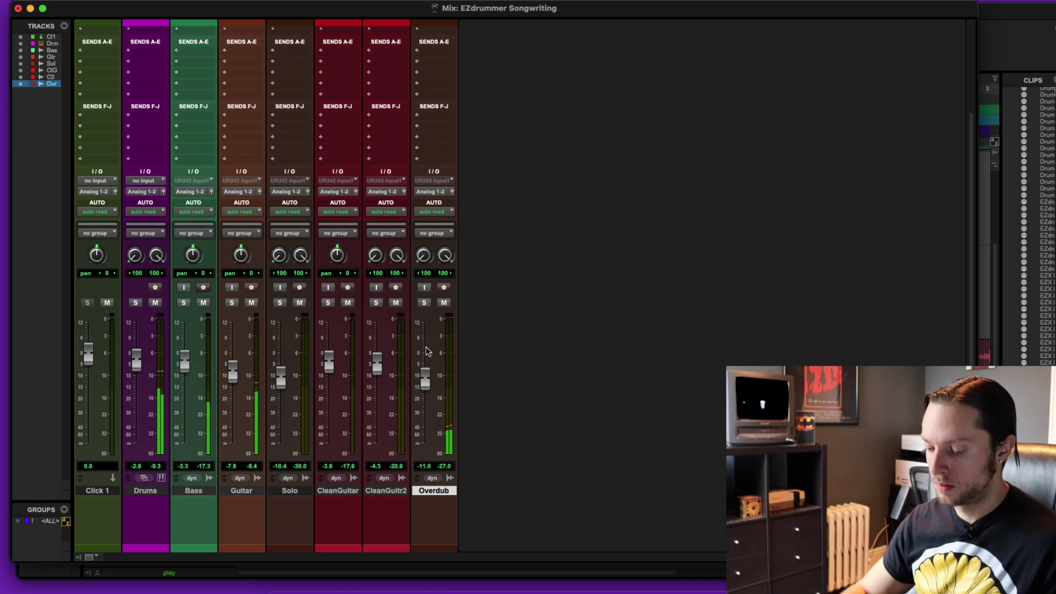
key(super+equal)
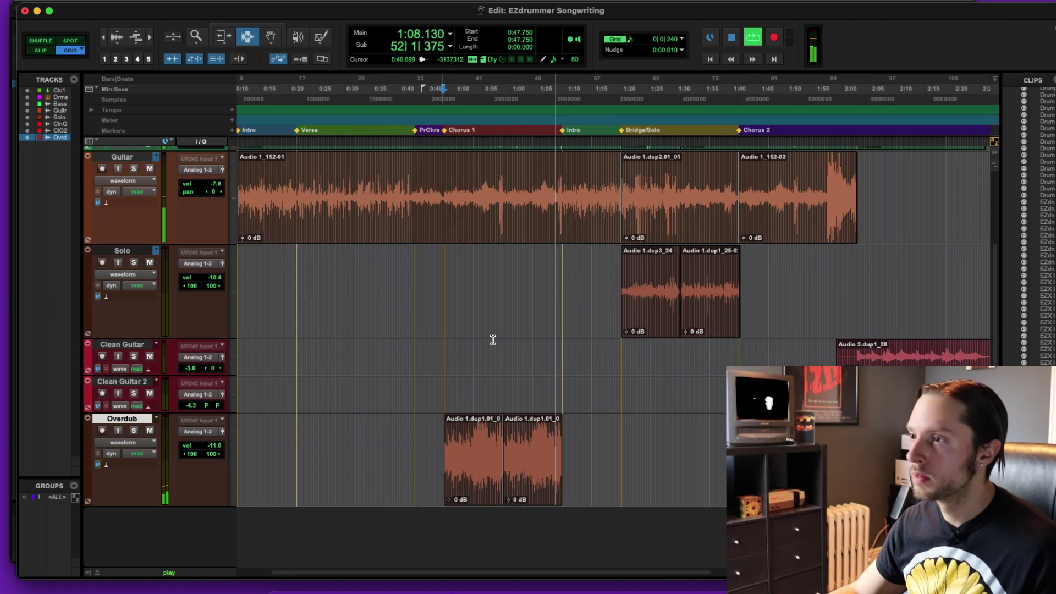
- View the preamp settings of the TSE X50 v2 plug-in on the Guitar track, close it and return to the Edit window
key(super+equal)
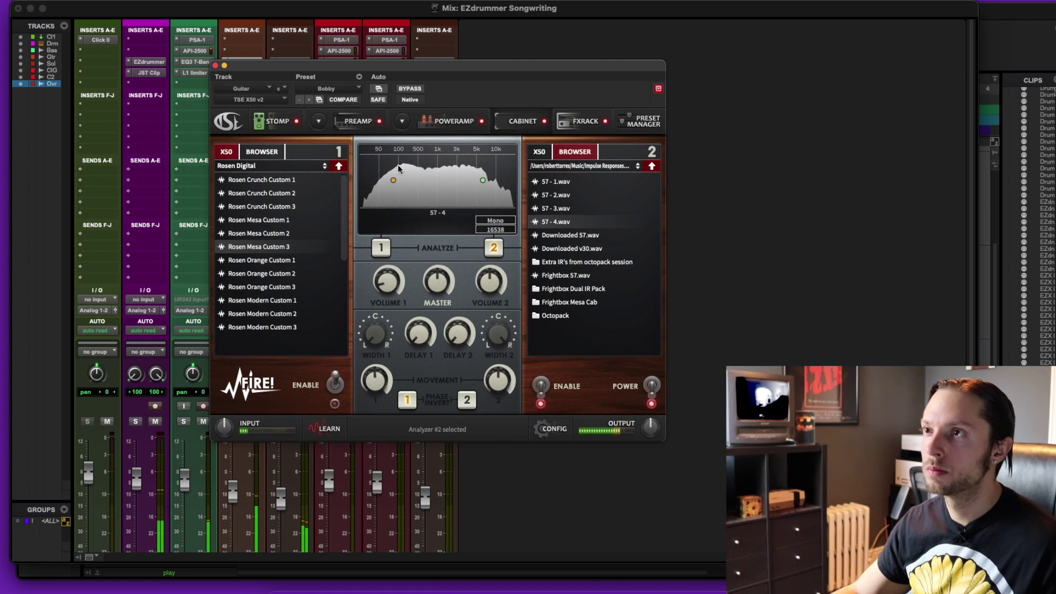
click(360, 123)
key(super+w)
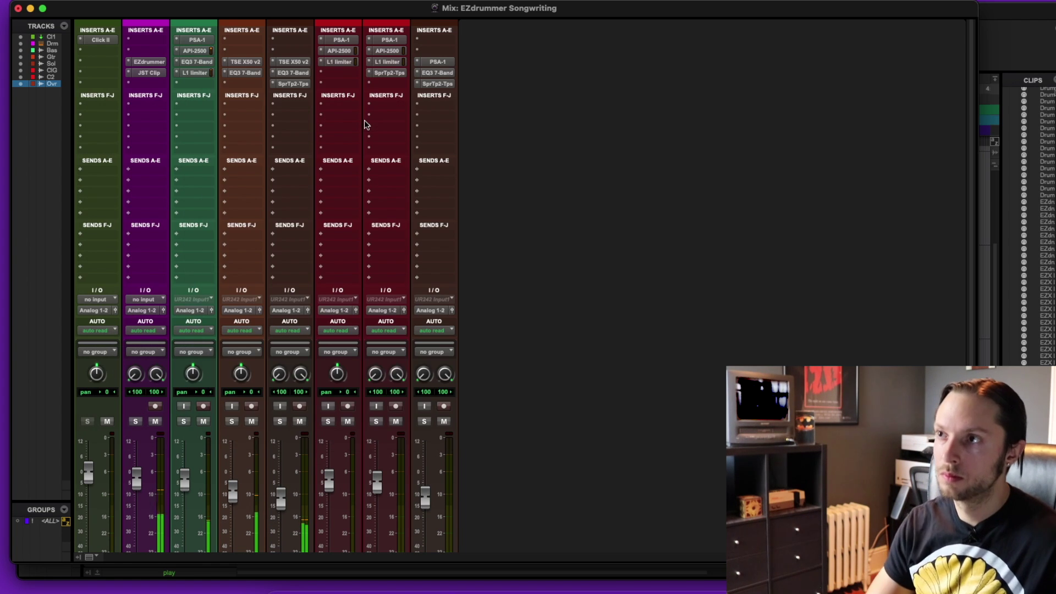
key(super+equal)
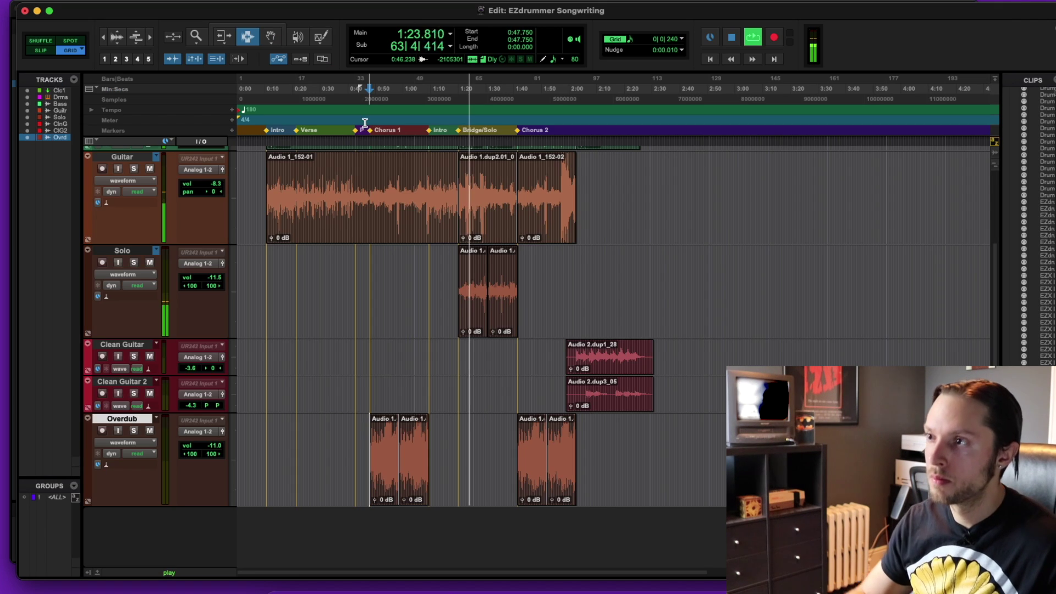
- Play the Solo track's clip in the Bridge/Solo section from 1:26.083 and examine its waveform
click(474, 262)
key(super+bracketright)
key(super+bracketright)
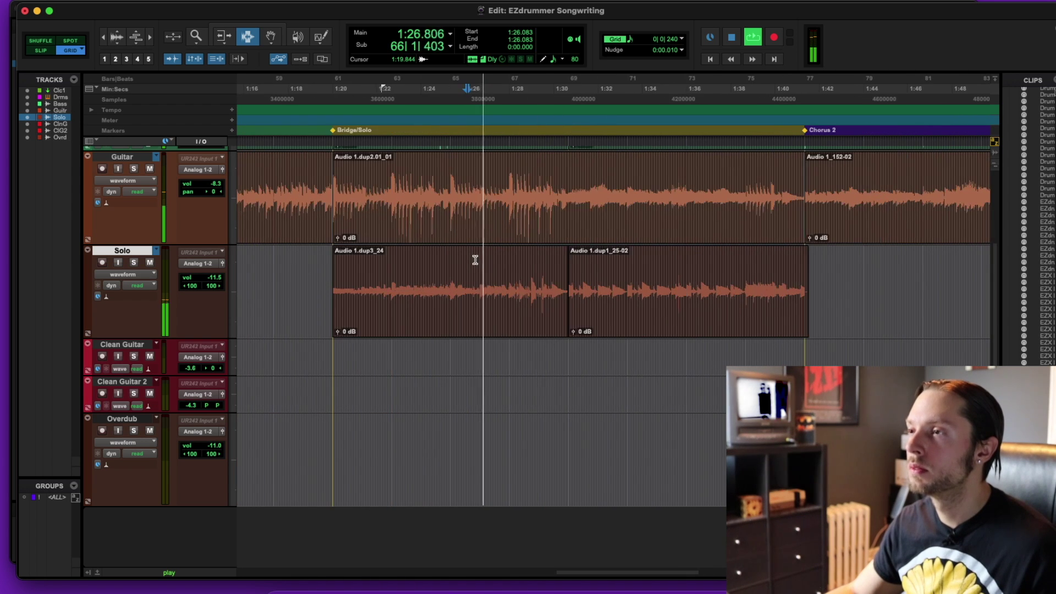
key(super+bracketright)
key(super+bracketleft)
key(super+bracketleft)
key(super+bracketleft)
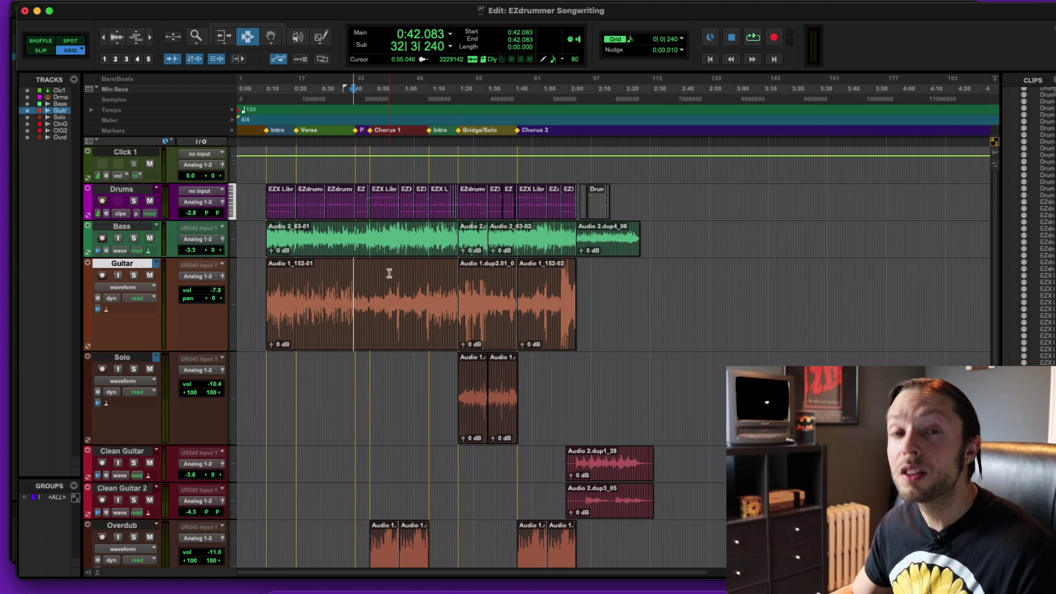
- Select the opening few seconds of the Drums track's Intro clip, starting at 0:10.000
click(287, 203)
key(super+bracketright)
key(super+bracketright)
drag(356, 207, 400, 206)
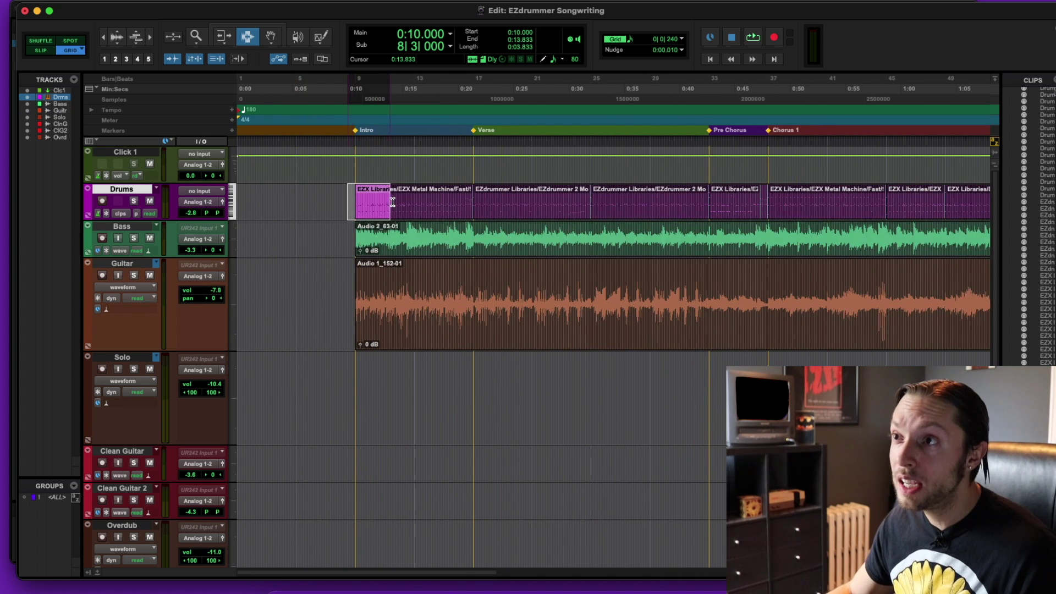
- Highlight the full run of Drums clips, followed by the clips on the bass and guitar tracks below
key(super+bracketleft)
key(super+bracketleft)
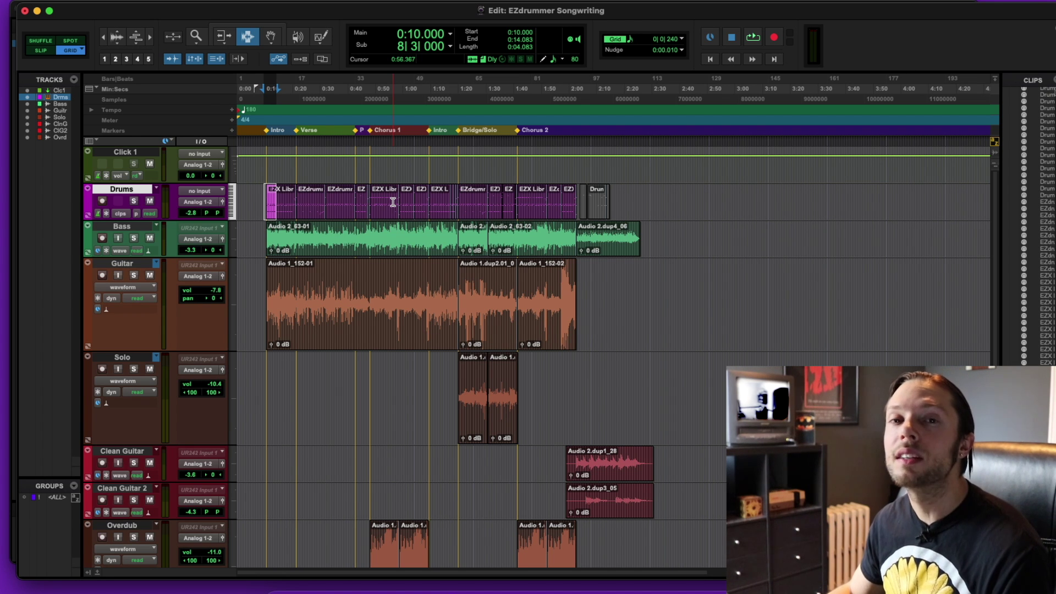
drag(266, 189, 634, 196)
drag(252, 242, 725, 472)
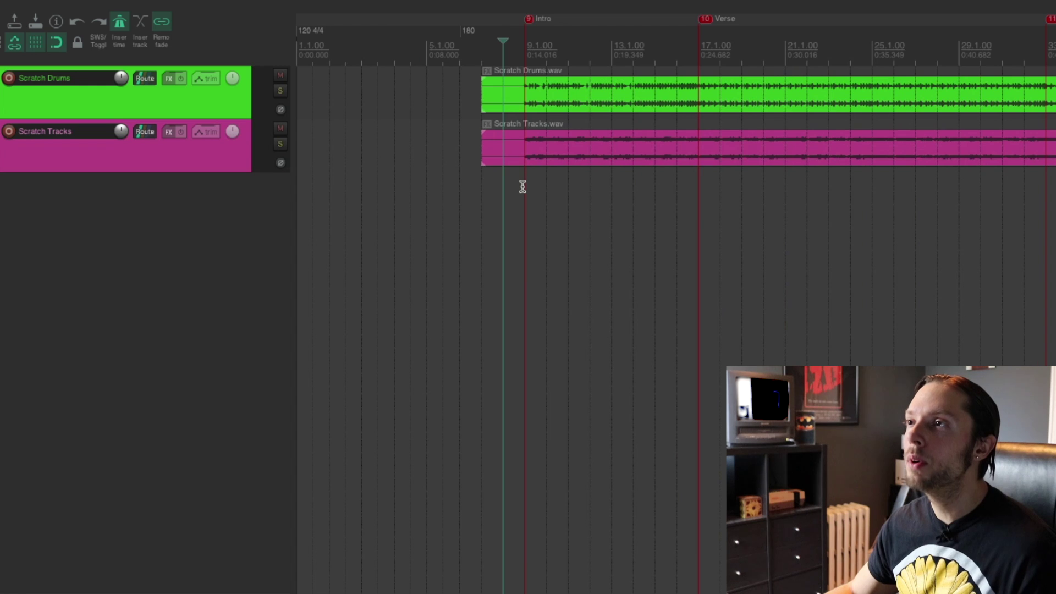
- Switch to the REAPER session and play Scratch Drums and Scratch Tracks from just before the Intro marker
scroll(558, 184, up, 3)
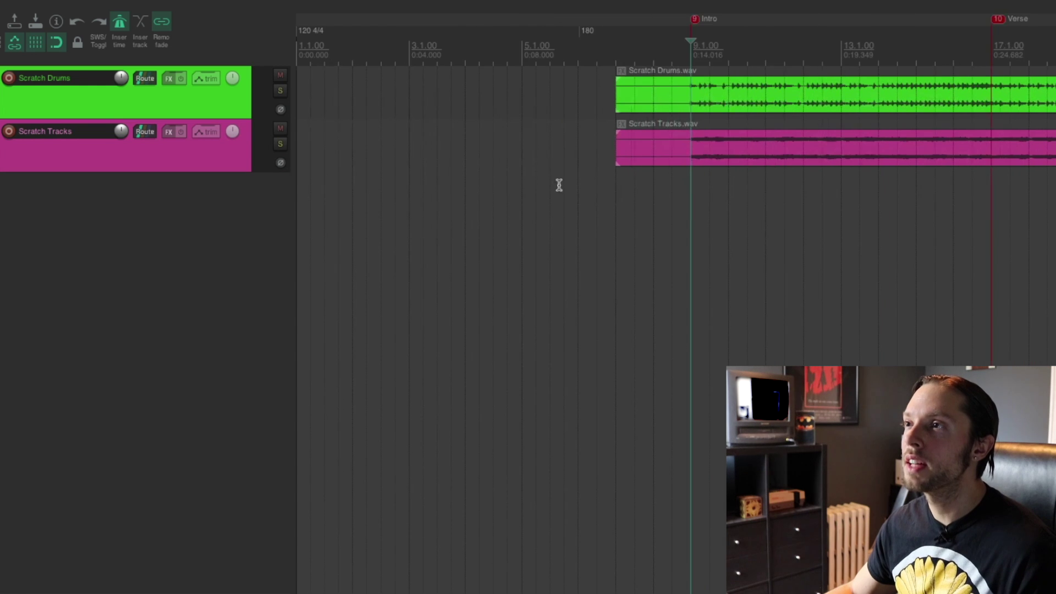
click(718, 188)
key(space)
scroll(670, 191, up, 2)
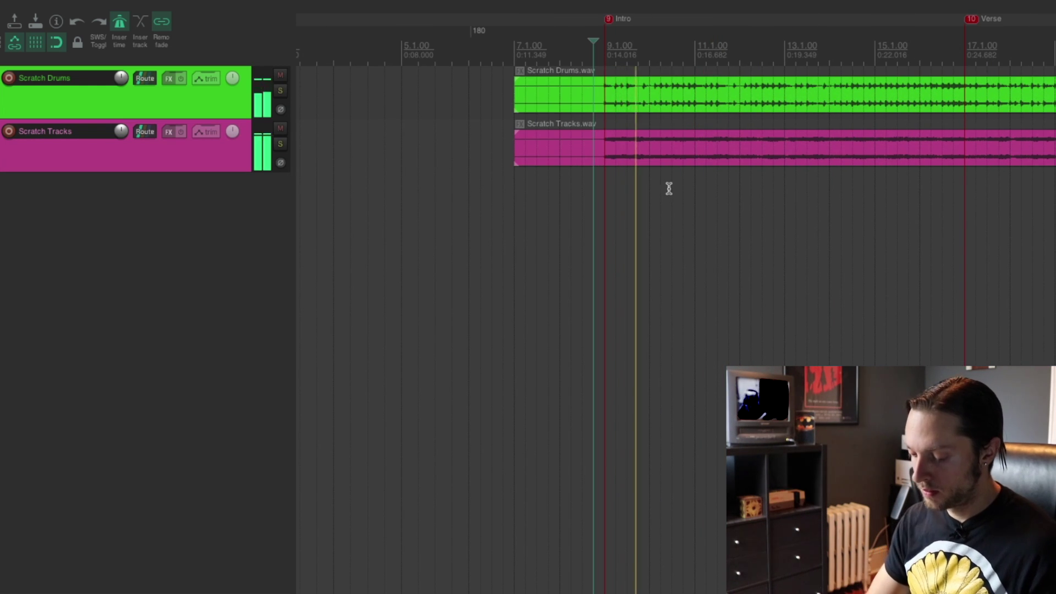
- Solo Scratch Drums and Scratch Tracks one after the other in the mixer, unsolo both, close the mixer and stop playback
key(ctrl+m)
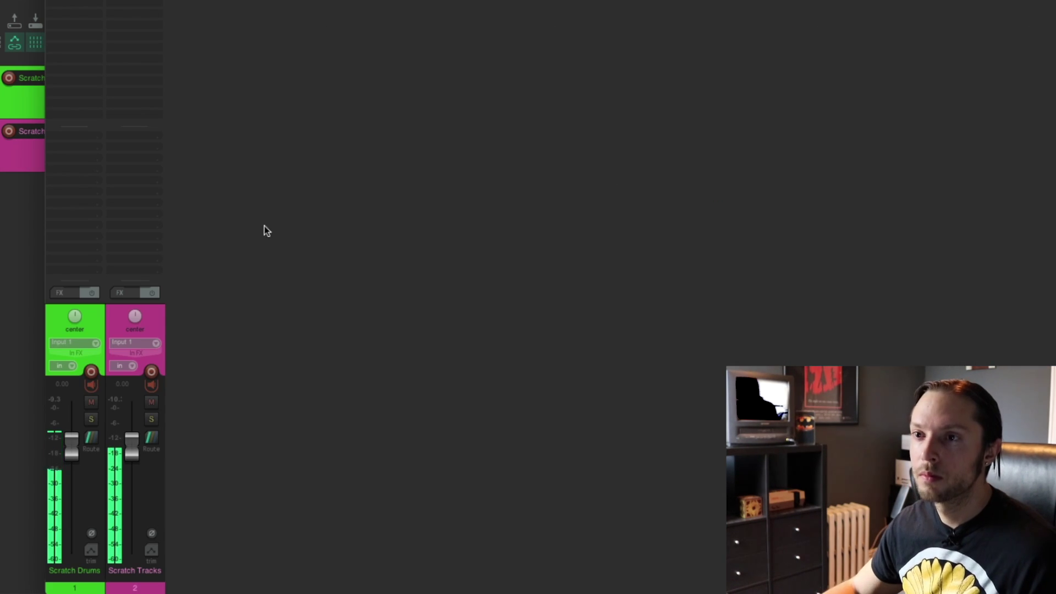
click(91, 419)
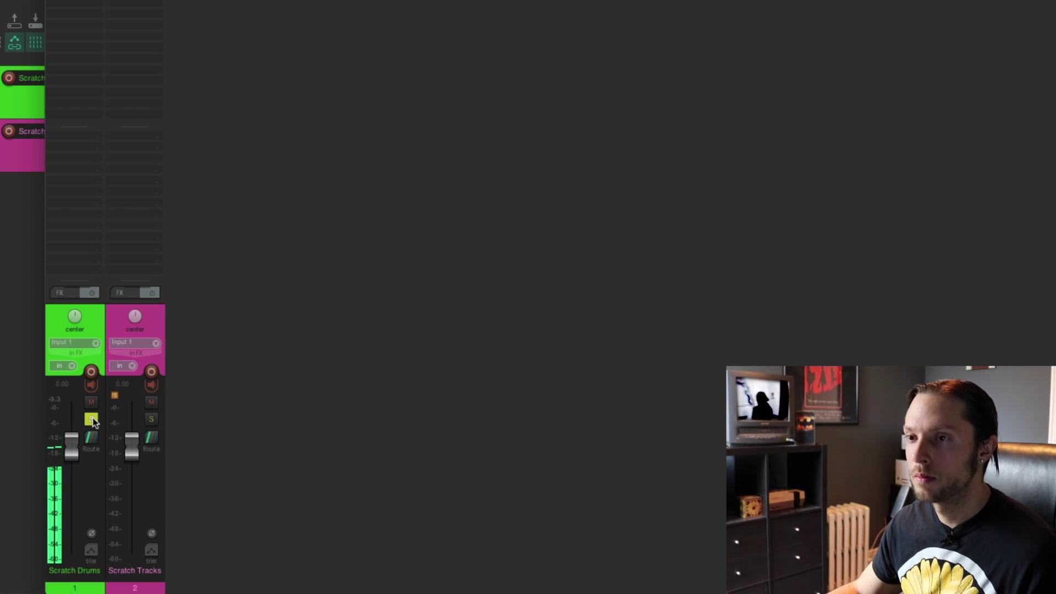
click(92, 419)
click(157, 418)
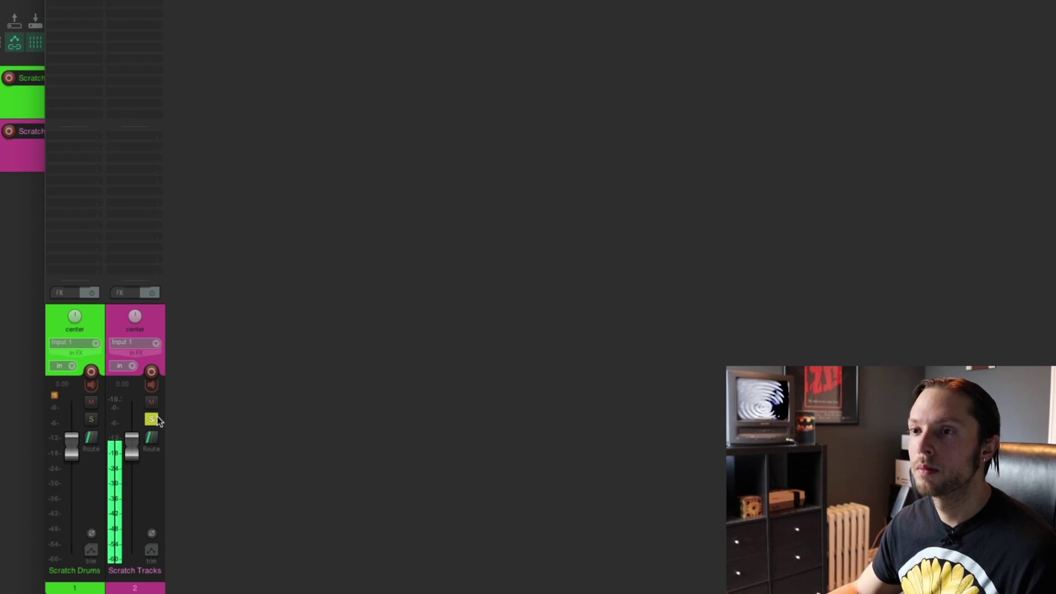
click(151, 419)
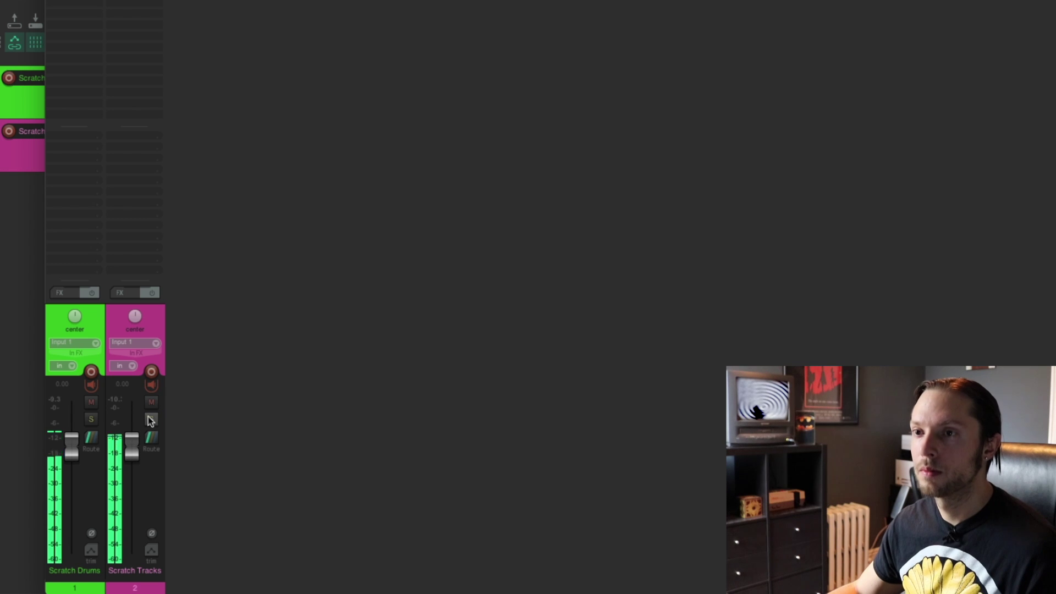
key(ctrl+m)
key(space)
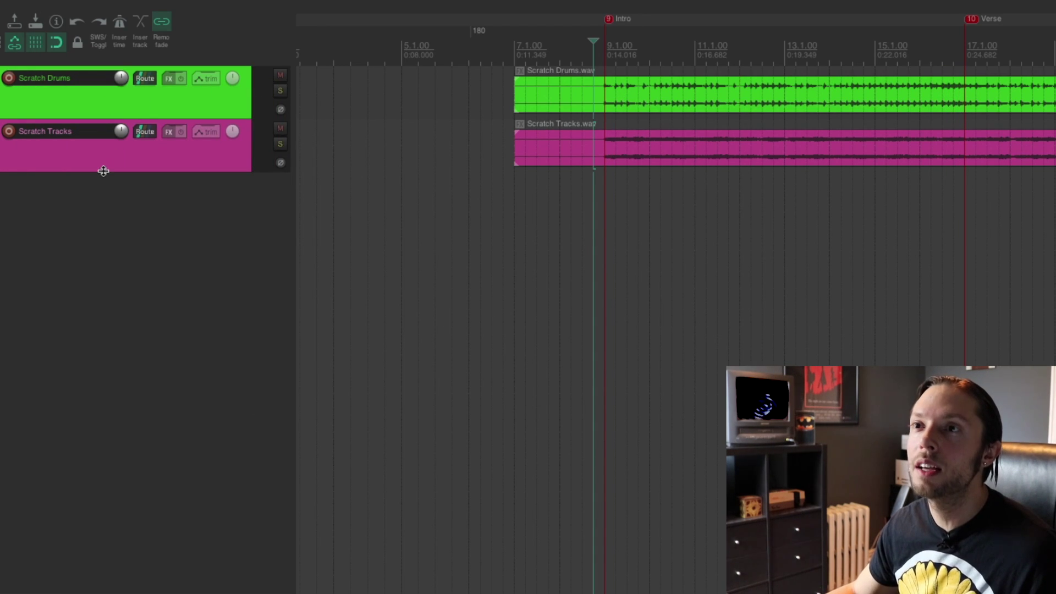
- Increase the heights of Scratch Tracks and Scratch Drums and place the edit cursor at the Intro marker, 9.1.00
drag(104, 182, 99, 205)
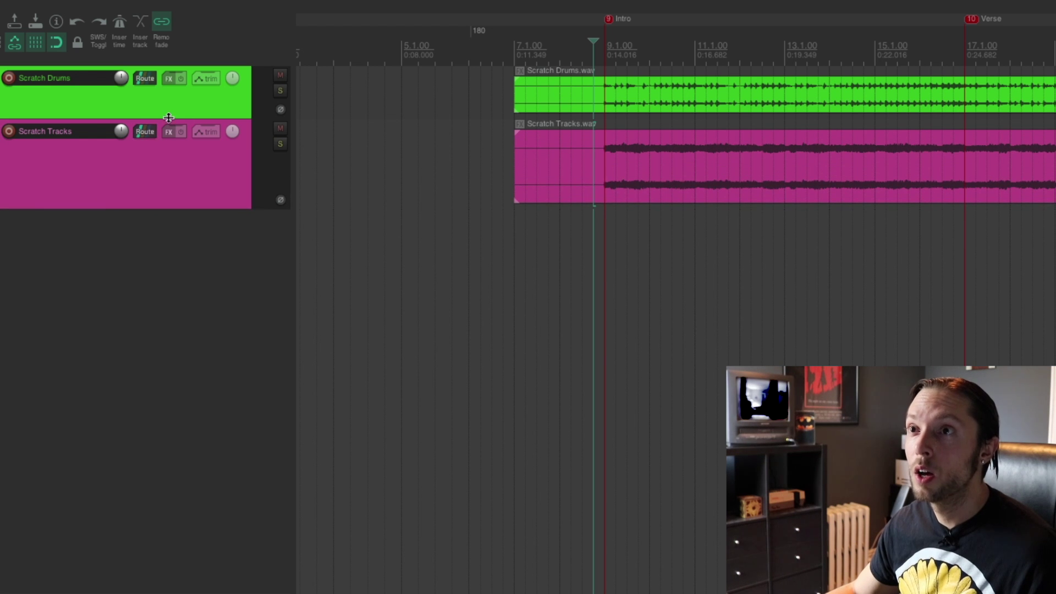
drag(168, 128, 163, 158)
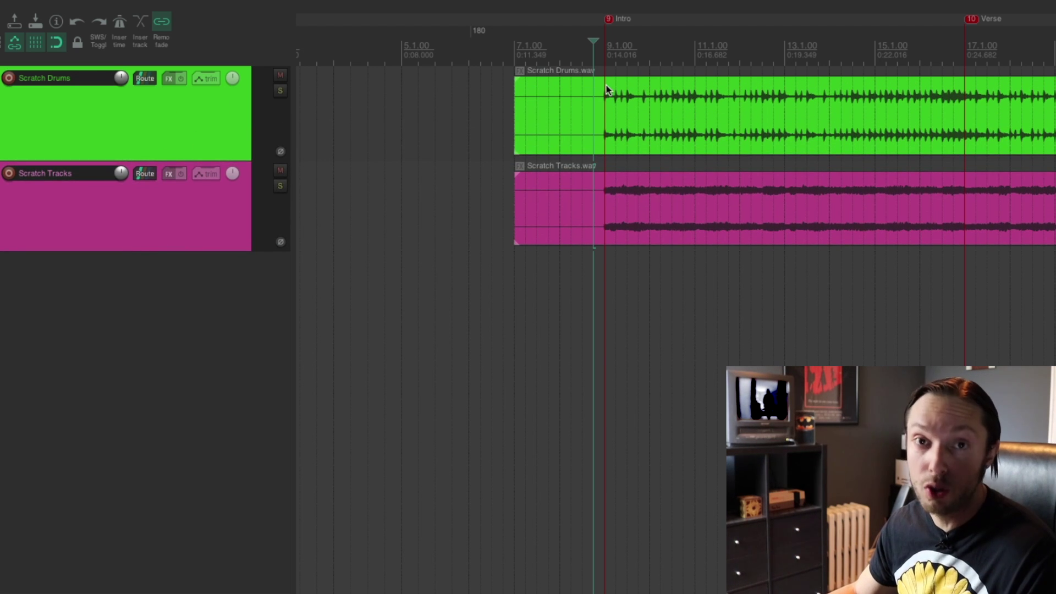
click(598, 199)
click(601, 270)
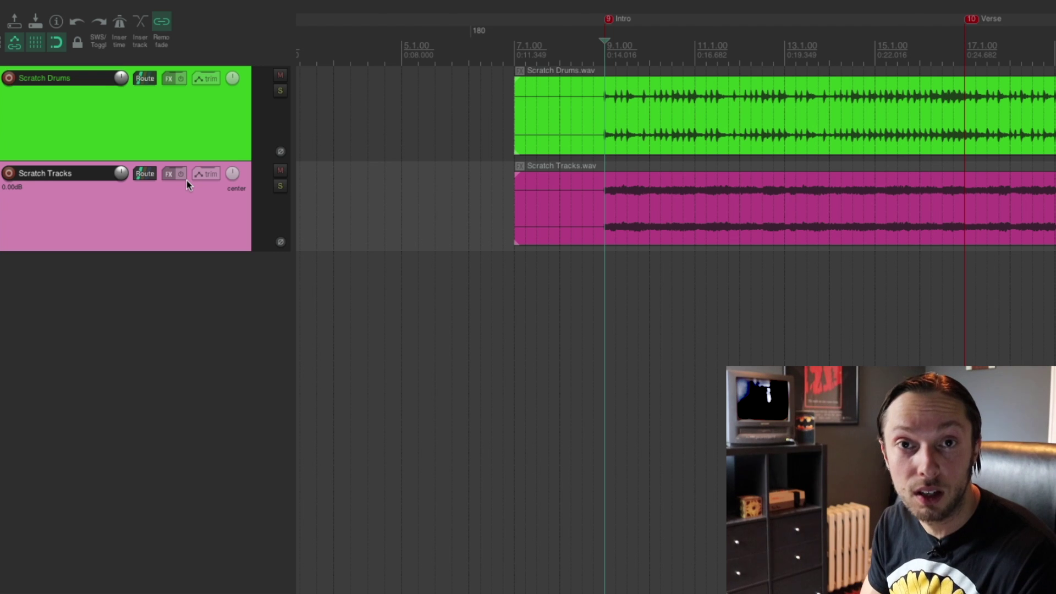
- Highlight the time range from the Intro marker to the Chorus 2 marker across both scratch tracks
scroll(377, 22, down, 6)
drag(374, 264, 862, 287)
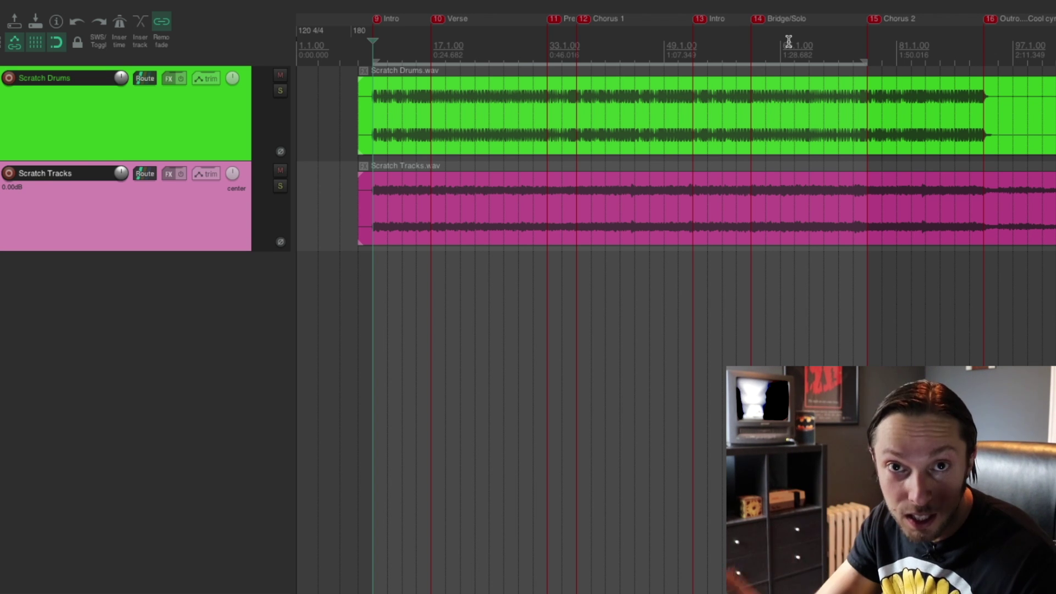
click(450, 201)
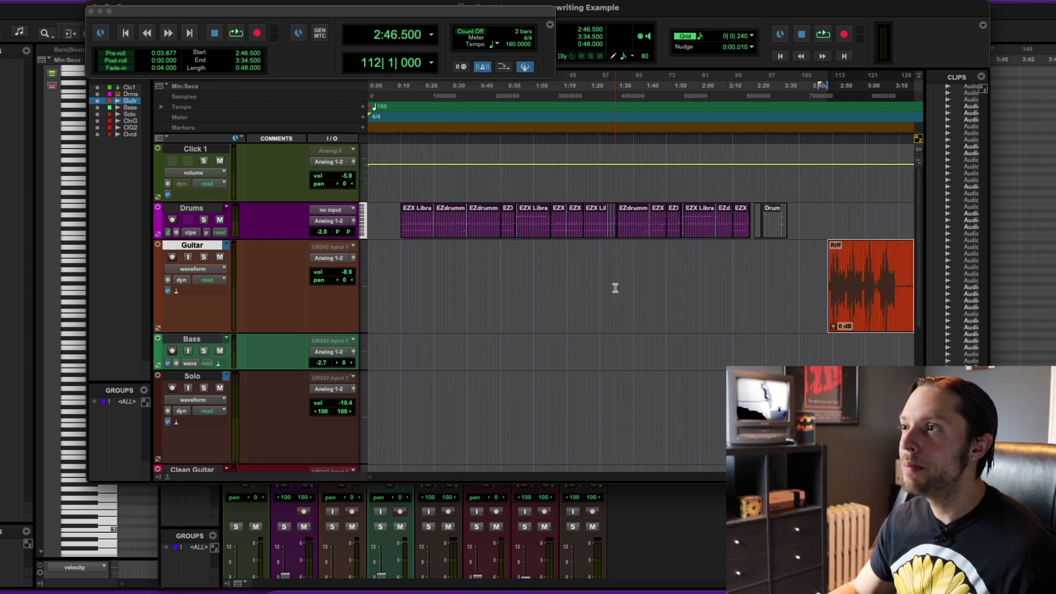
- Examine the Riff clip on the Guitar track in the Pro Tools songwriting example session, from overview to waveform detail
scroll(589, 273, down, 3)
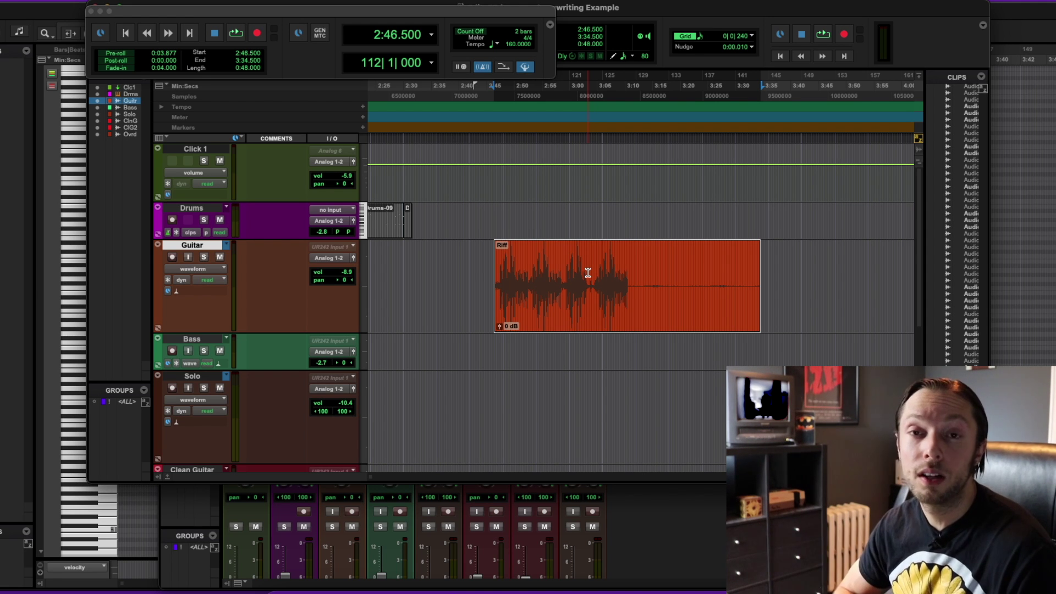
key(super+bracketleft)
key(super+bracketleft)
key(super+bracketleft)
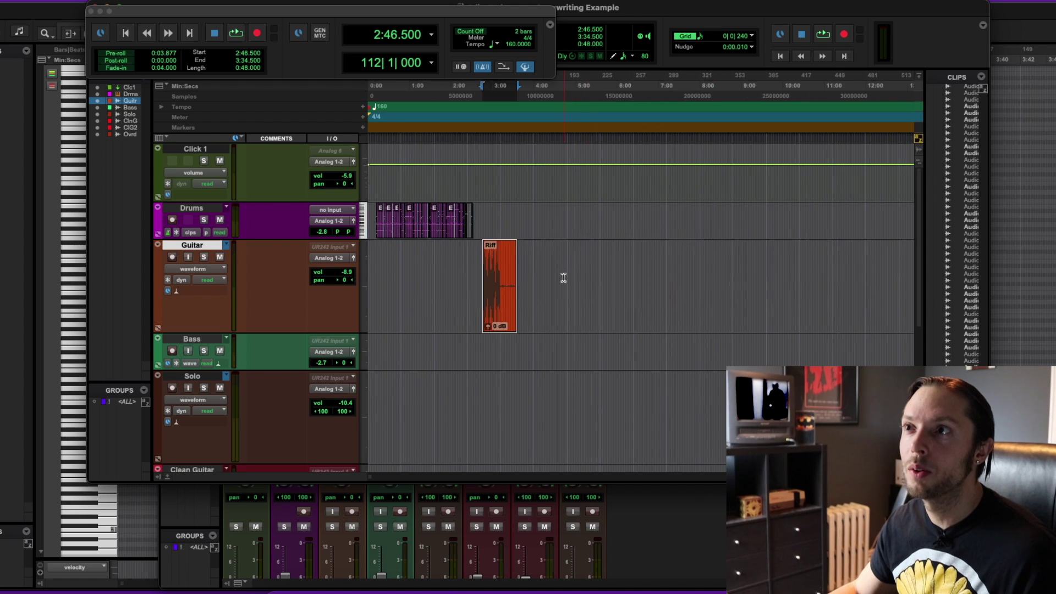
key(super+bracketright)
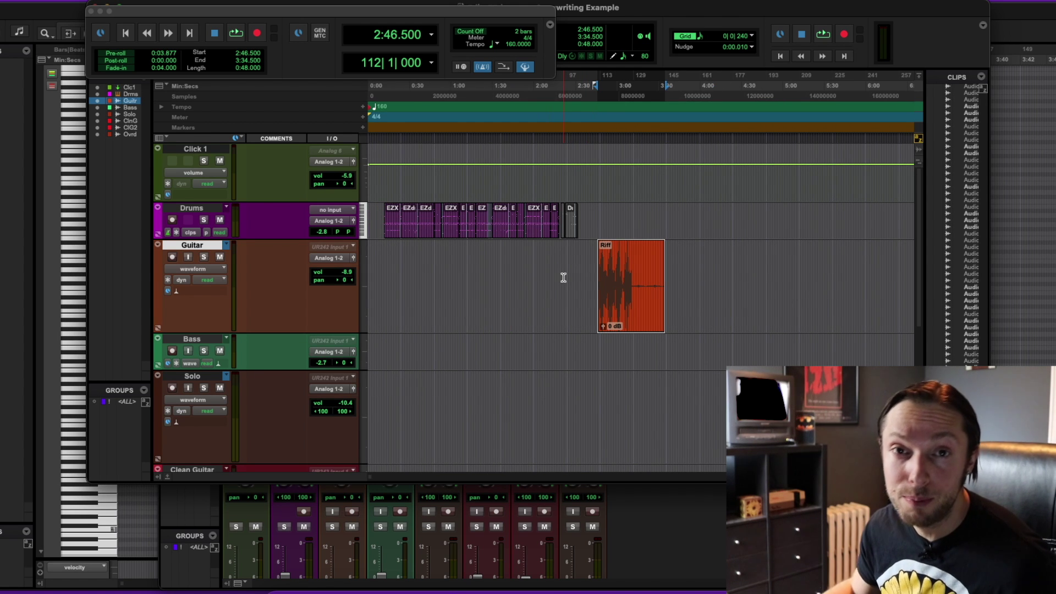
key(super+bracketright)
key(super+bracketright)
key(super+bracketright)
key(super+bracketright)
scroll(528, 261, right, 3)
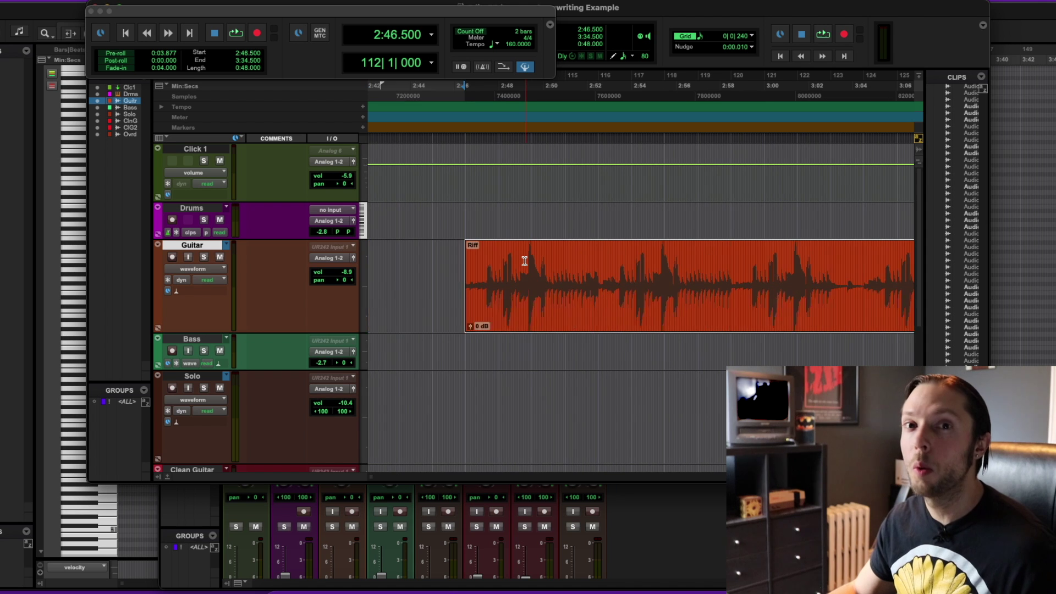
- Place the edit cursor at 2:58.218 inside the Riff clip and play the Guitar track
key(super+bracketleft)
click(454, 264)
key(space)
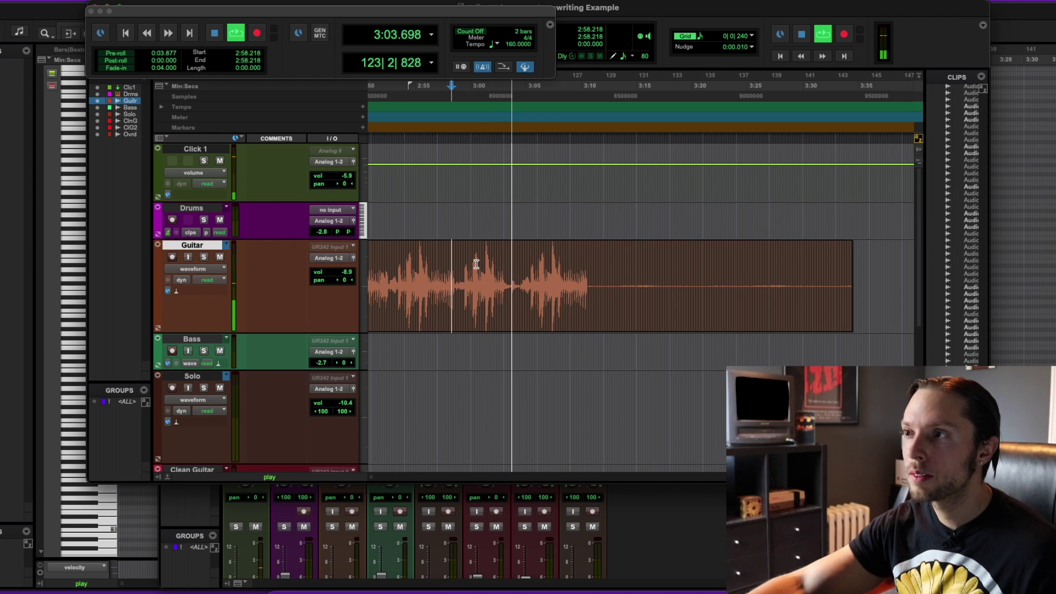
- Follow the Riff clip's playback through its remaining phrases and quiet tail, examining the waveform at closer and wider views
key(super+bracketright)
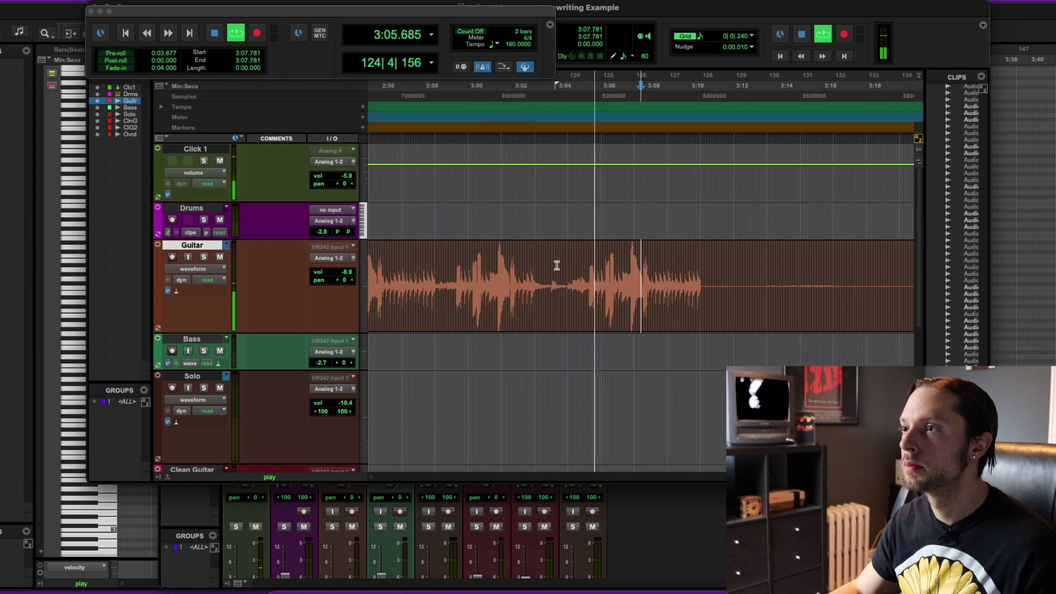
key(super+bracketleft)
key(super+bracketleft)
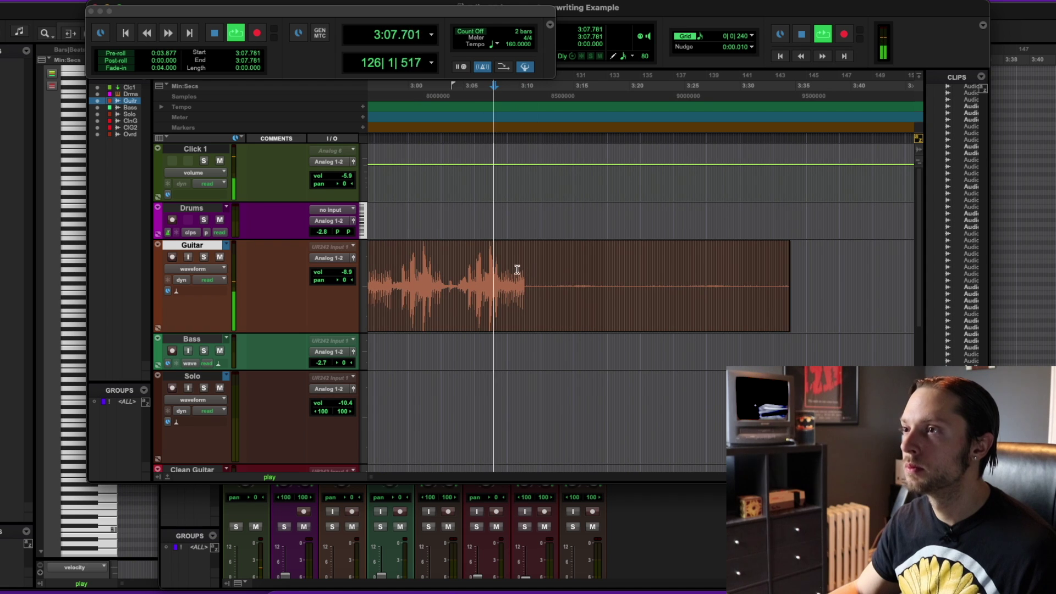
key(super+bracketright)
key(super+bracketright)
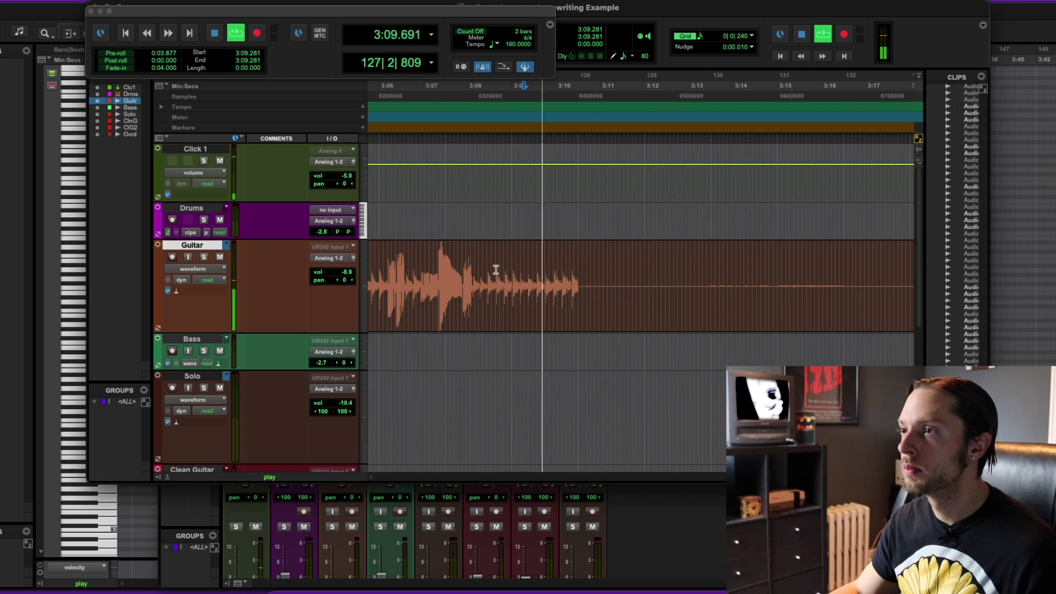
key(super+bracketleft)
key(super+bracketleft)
key(super+bracketleft)
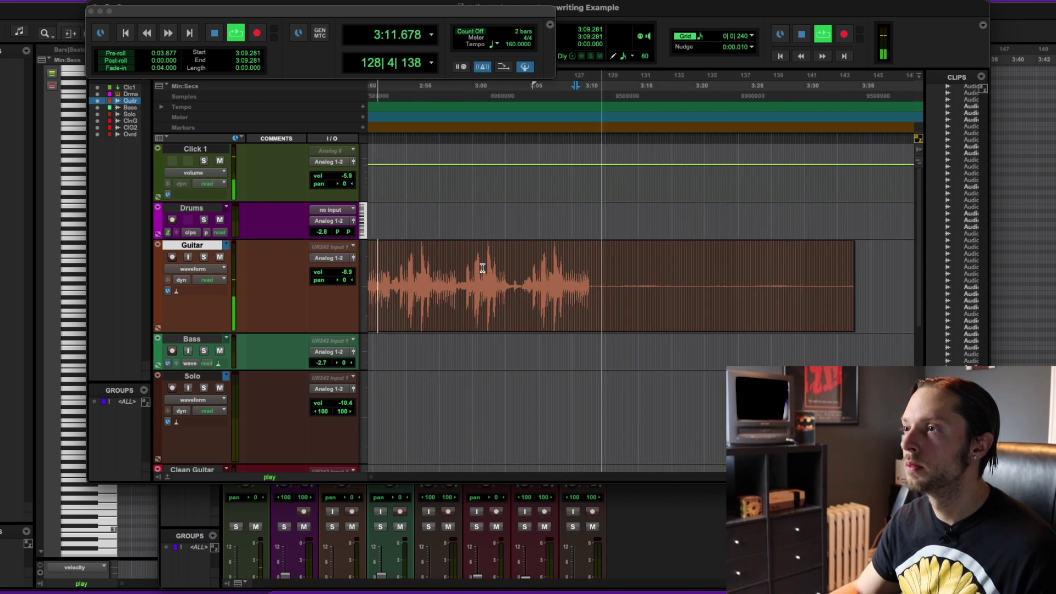
scroll(573, 269, down, 2)
scroll(583, 265, up, 2)
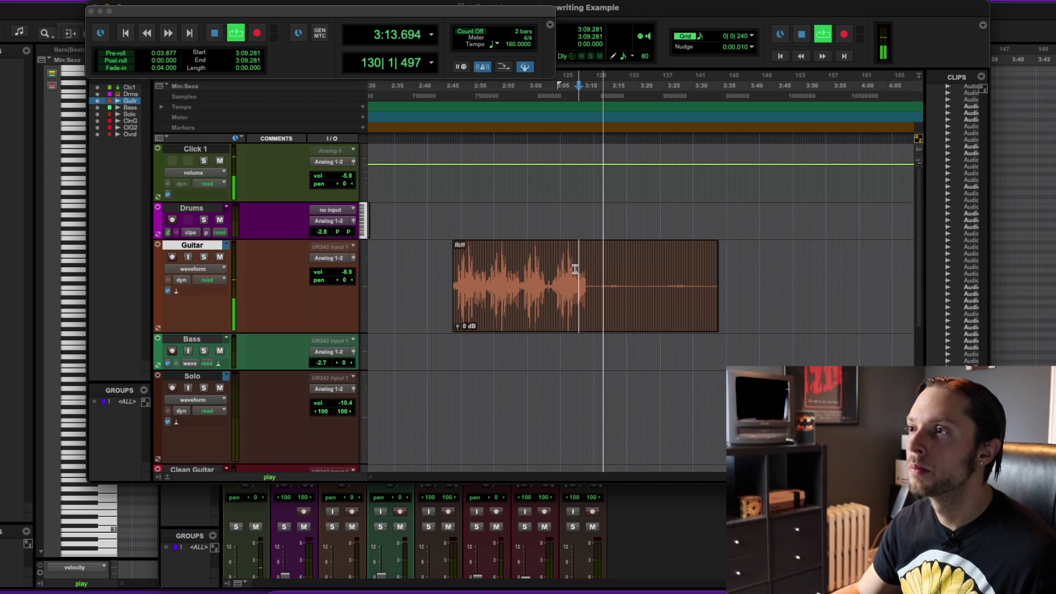
key(super+bracketright)
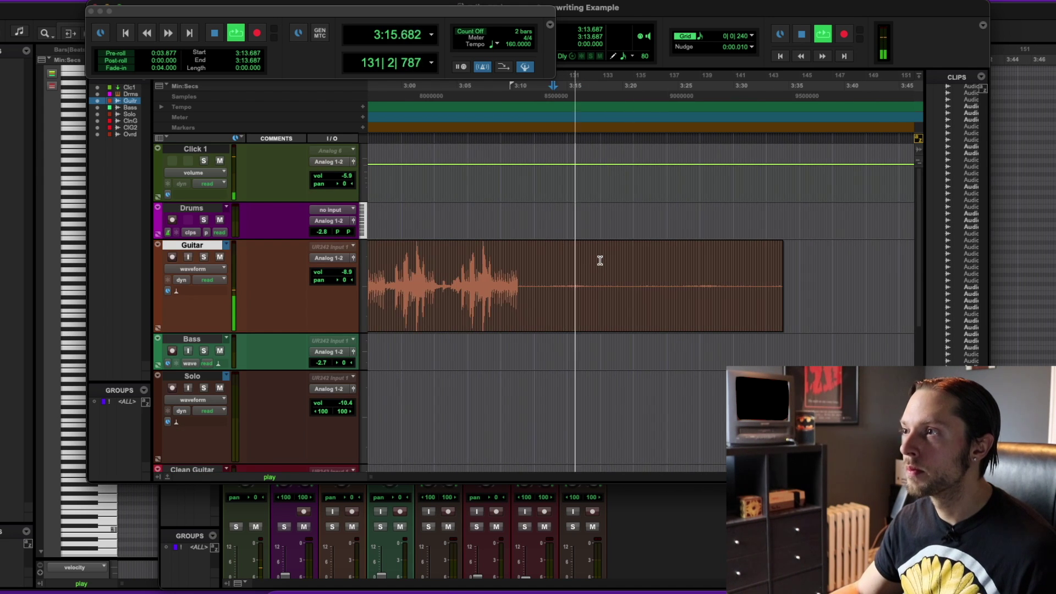
key(super+bracketleft)
key(super+bracketright)
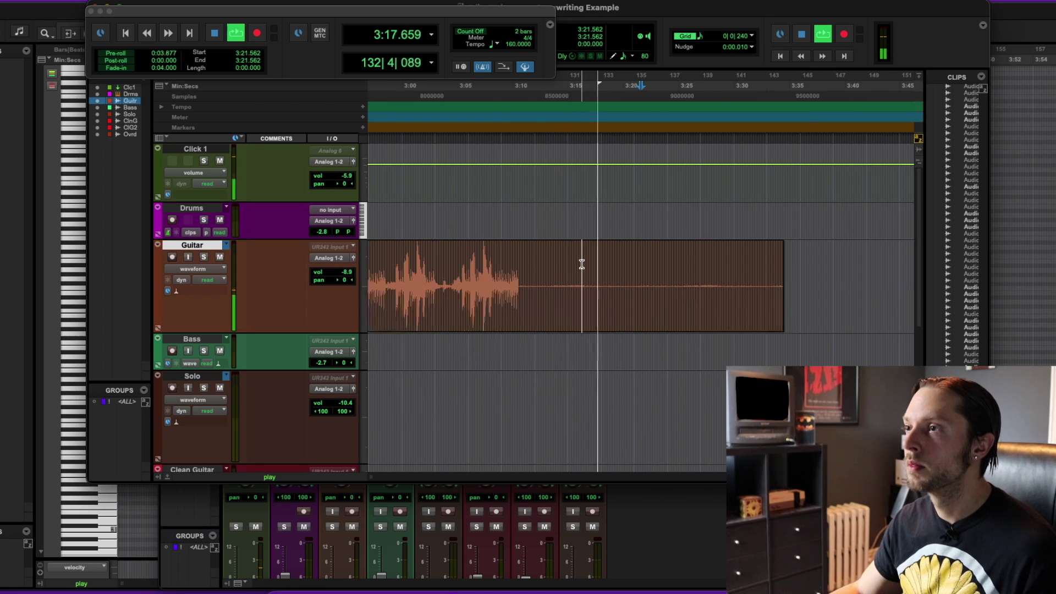
scroll(565, 268, right, 5)
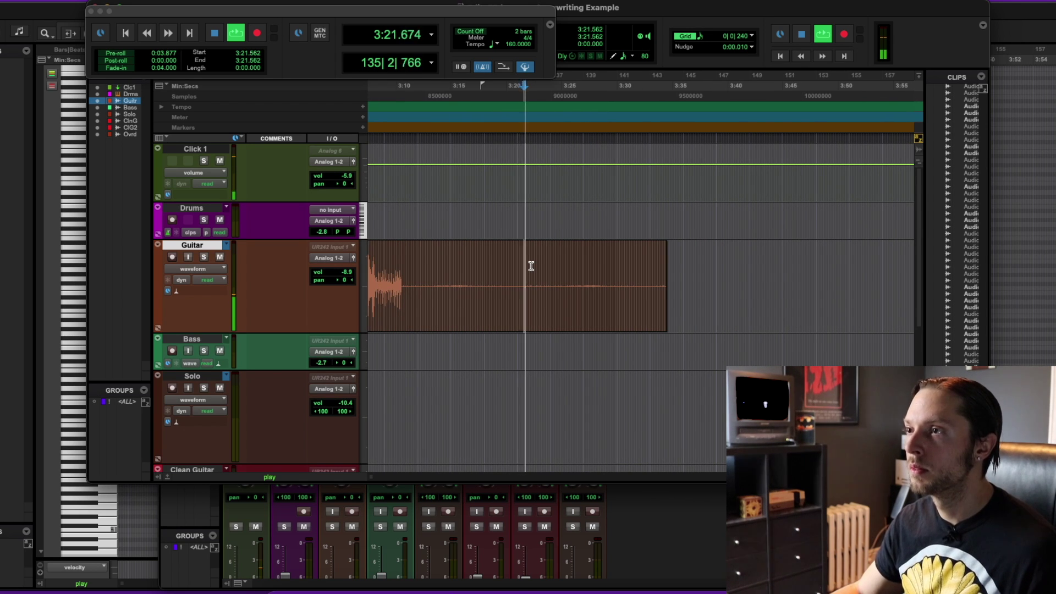
key(super+bracketright)
key(super+bracketright)
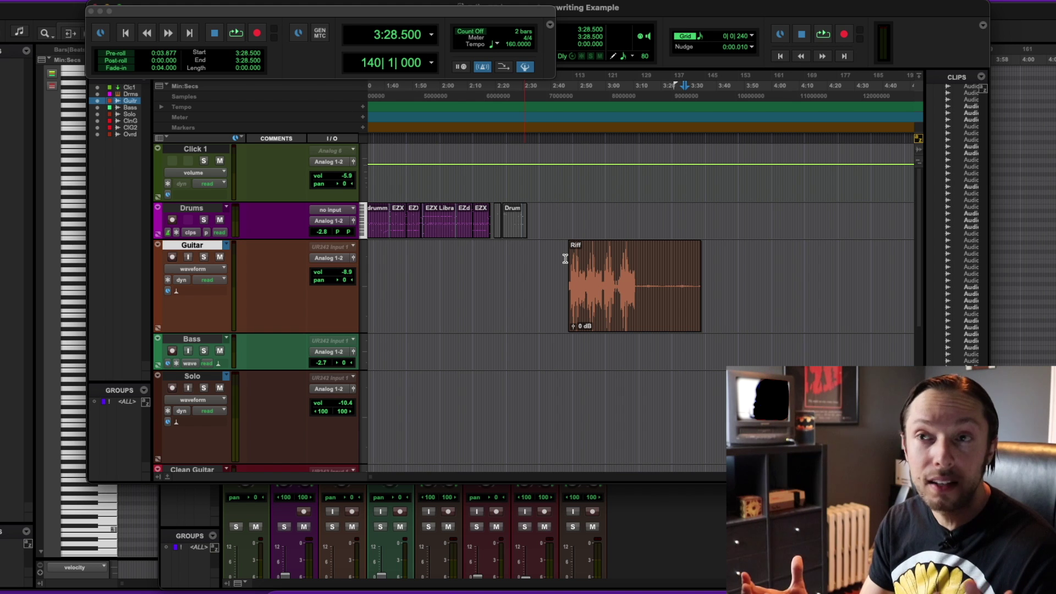
- Select the Drums track's clips from 0:12.000 to 2:18.750
click(529, 215)
scroll(529, 216, left, 10)
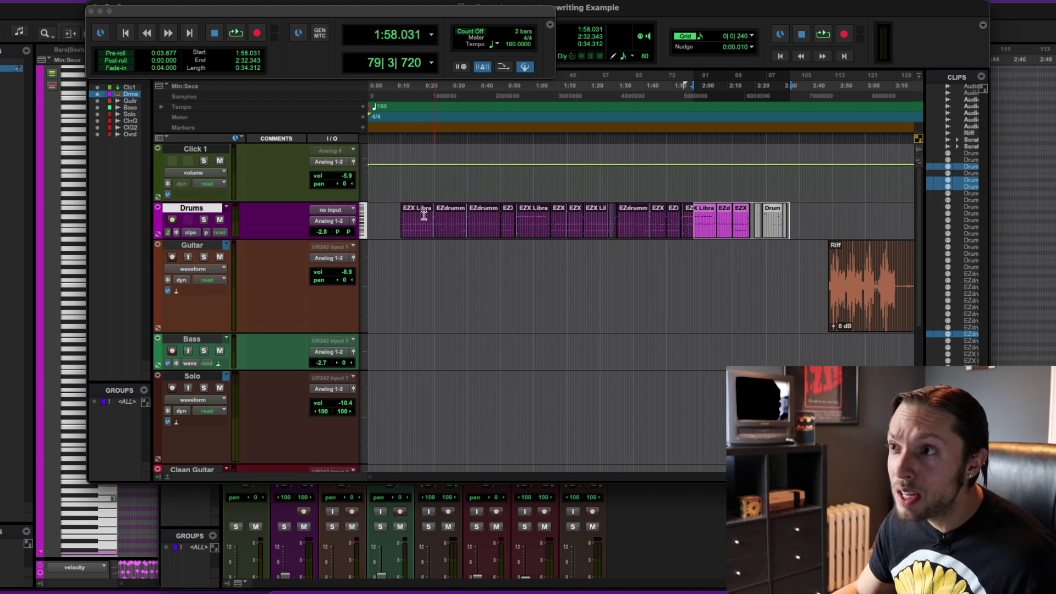
click(412, 216)
double_click(413, 216)
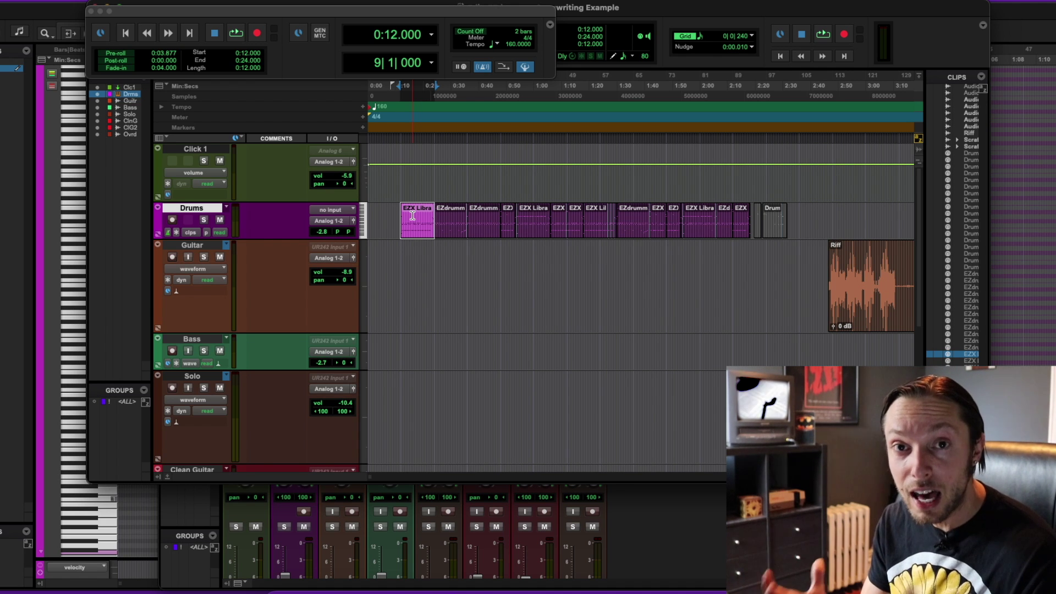
shift+click(752, 214)
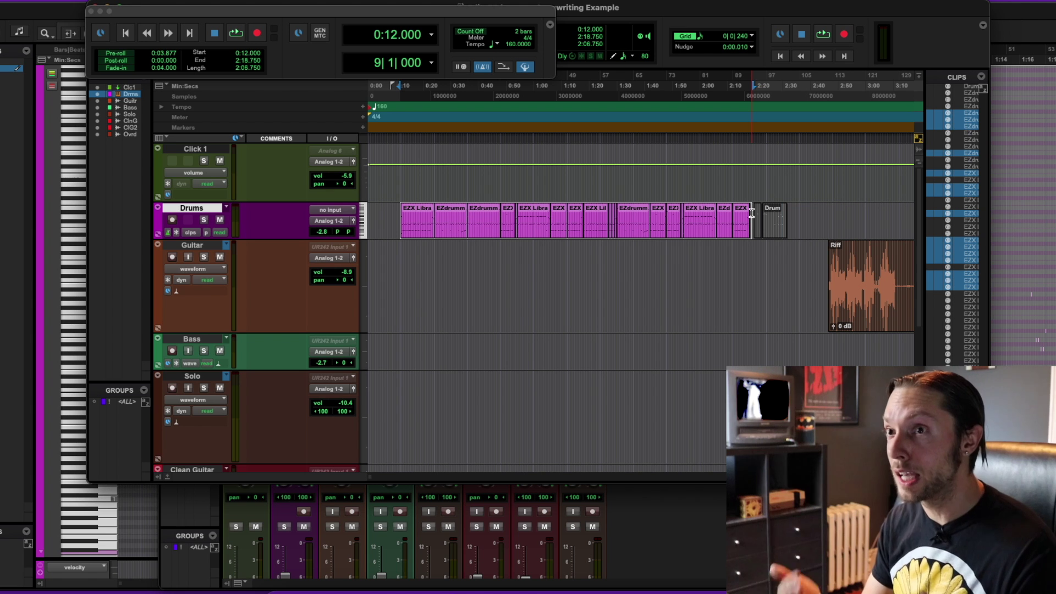
- Select the Riff clip on the Guitar track and place the edit cursor at its start, 2:46.500
scroll(751, 212, right, 3)
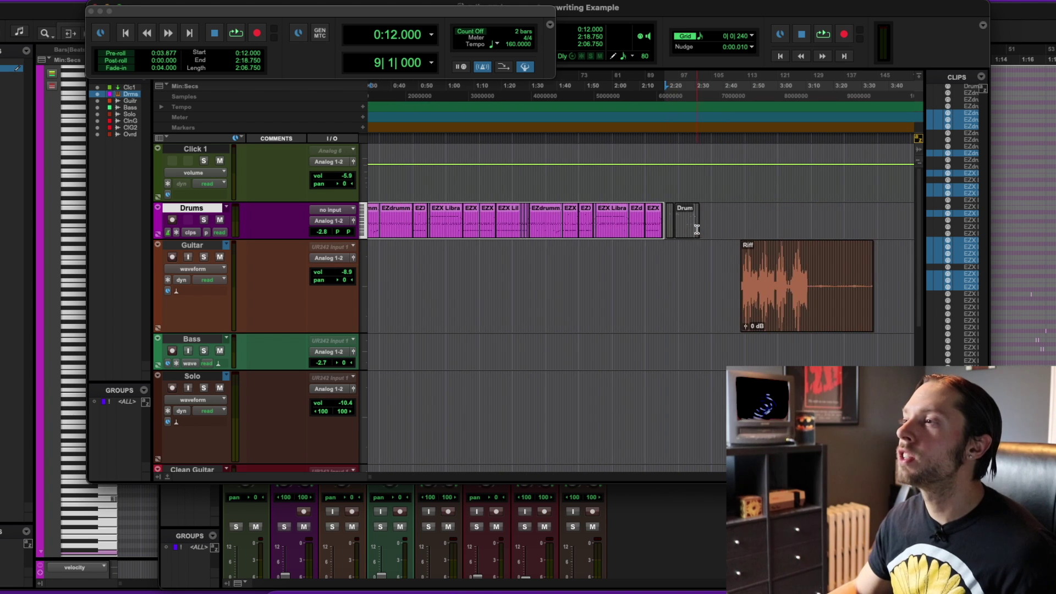
click(782, 286)
scroll(710, 282, up, 5)
double_click(710, 282)
scroll(710, 282, right, 2)
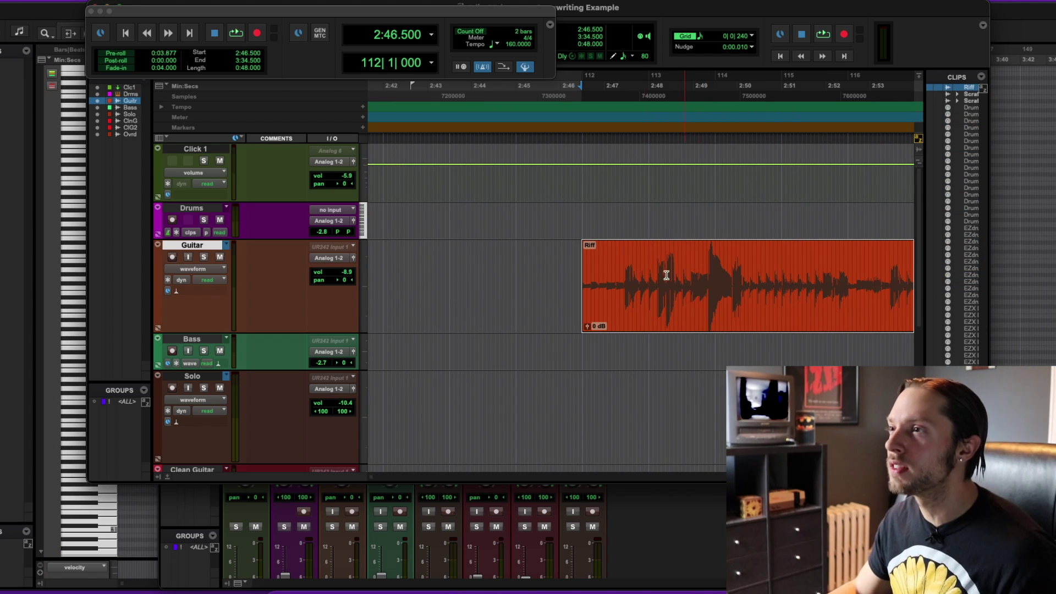
click(583, 250)
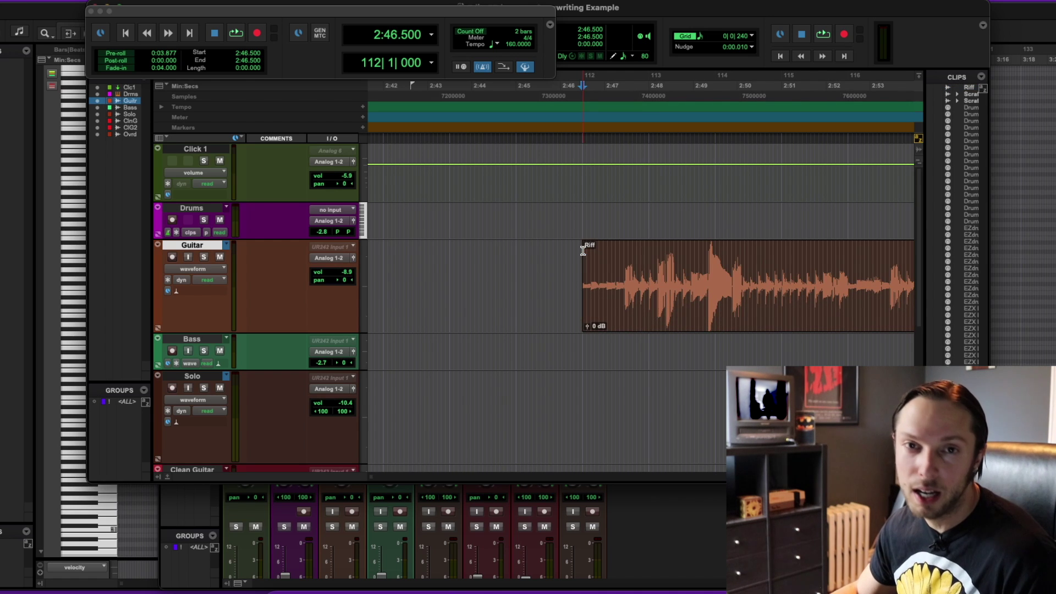
- Copy the Drums track's first clip at 0:12.000 and paste it at 2:46.500, aligned with the start of the Riff clip
scroll(583, 251, down, 6)
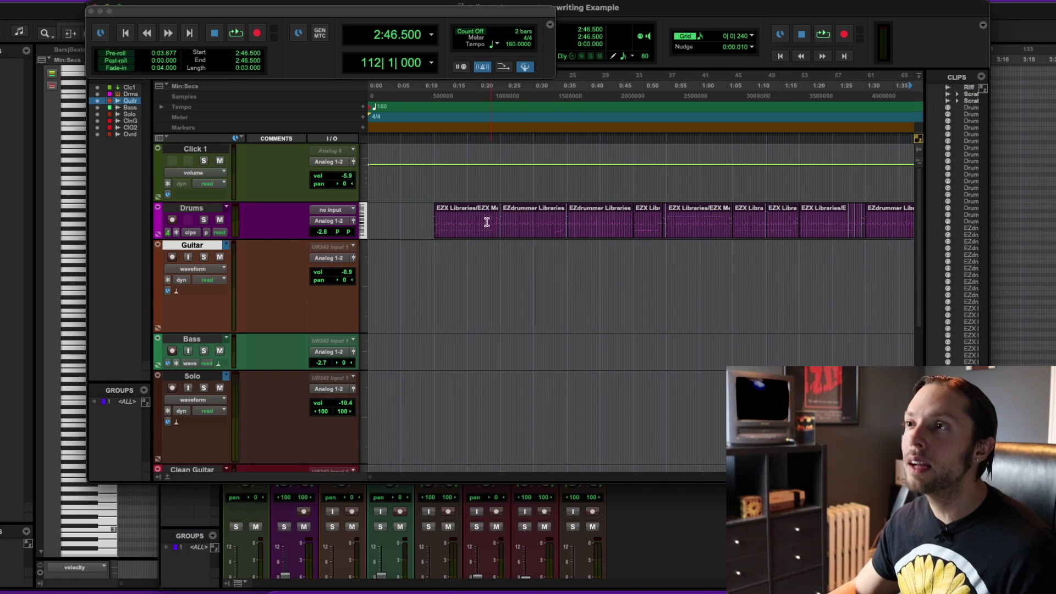
click(486, 222)
scroll(483, 220, down, 3)
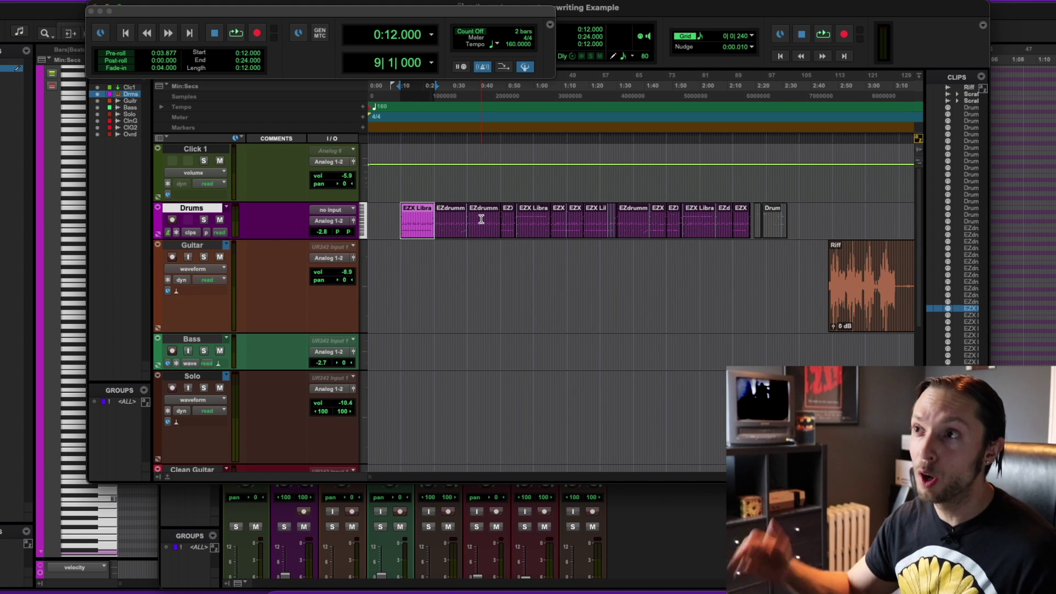
click(828, 210)
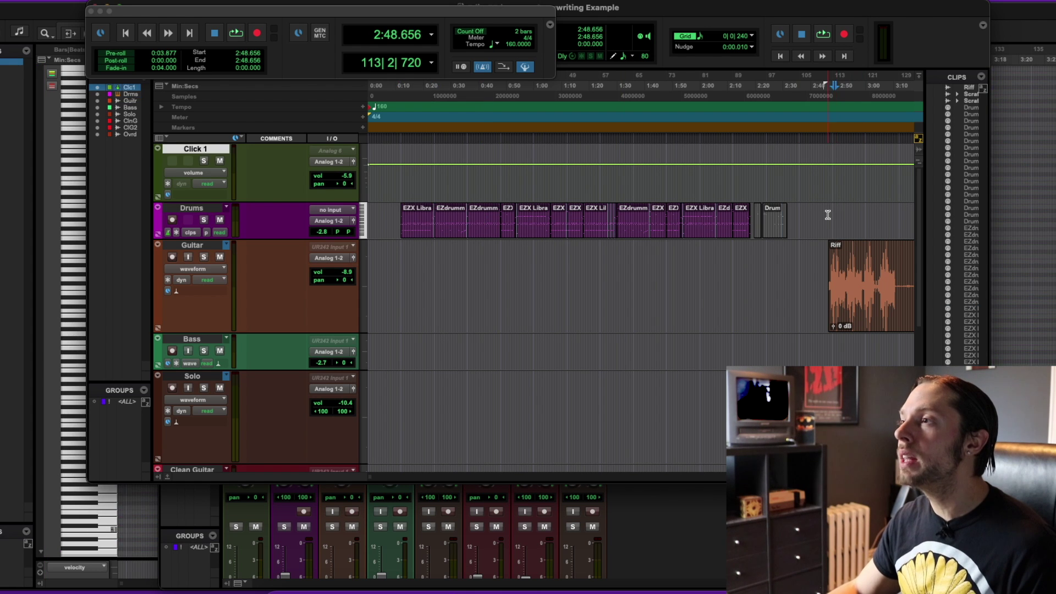
scroll(825, 213, up, 5)
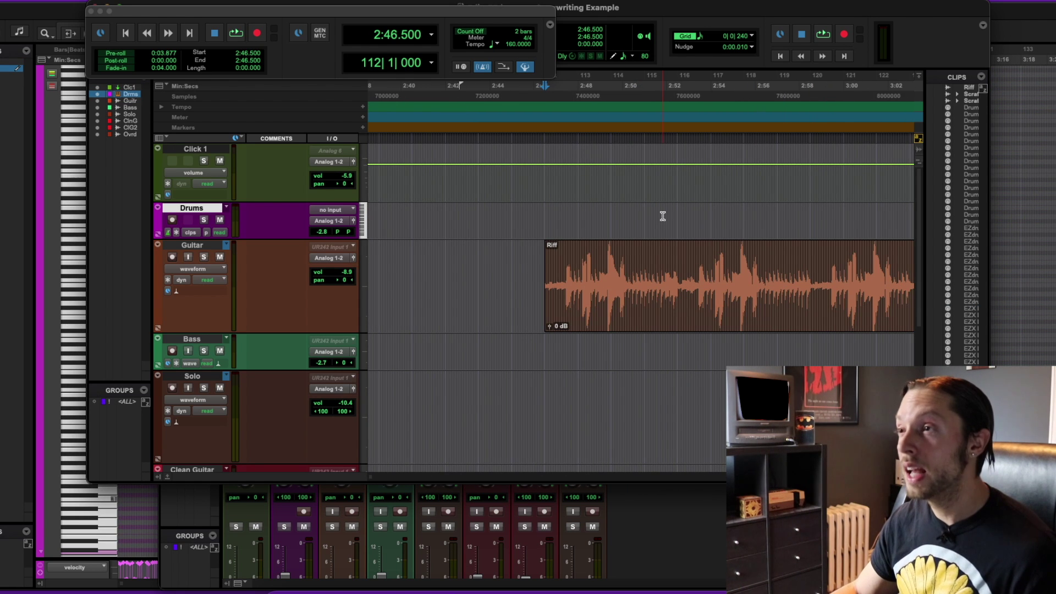
key(super+v)
- Play the Riff clip together with the pasted drum clip from 2:46.500 to hear how they fit
key(space)
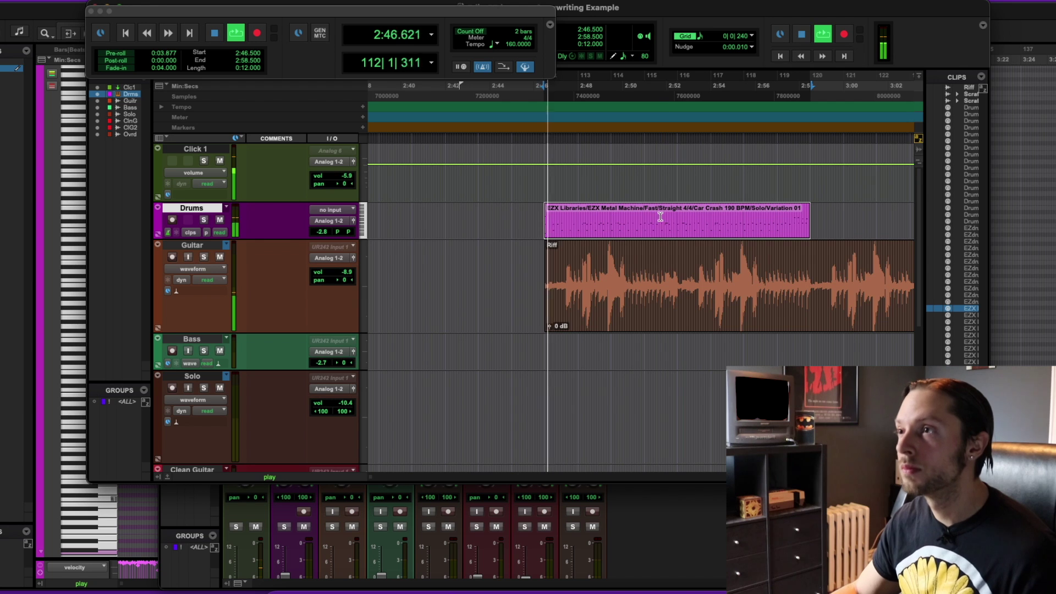
scroll(627, 218, down, 4)
scroll(625, 220, up, 5)
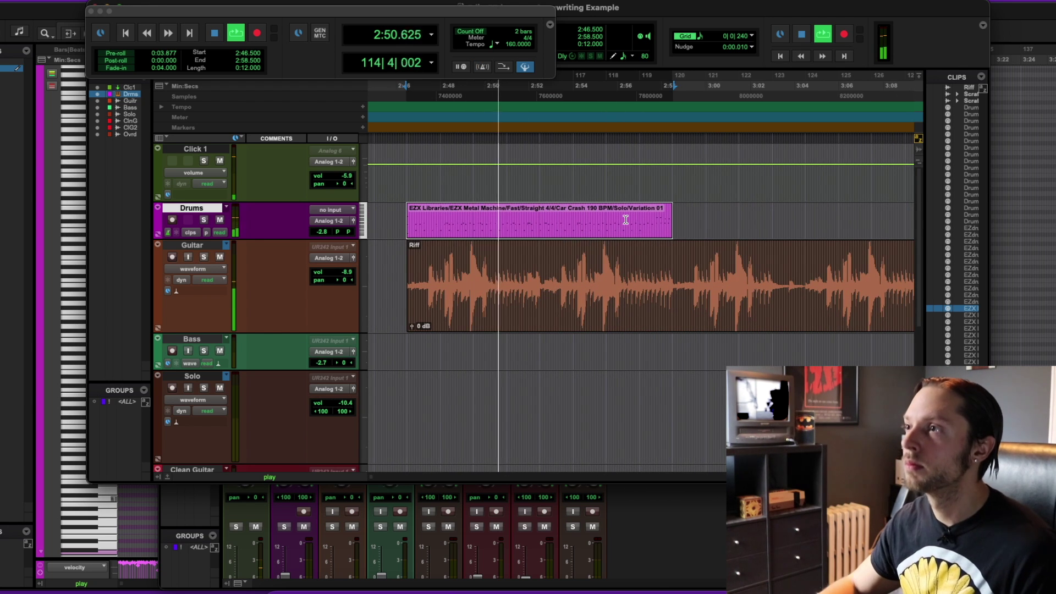
scroll(626, 220, down, 2)
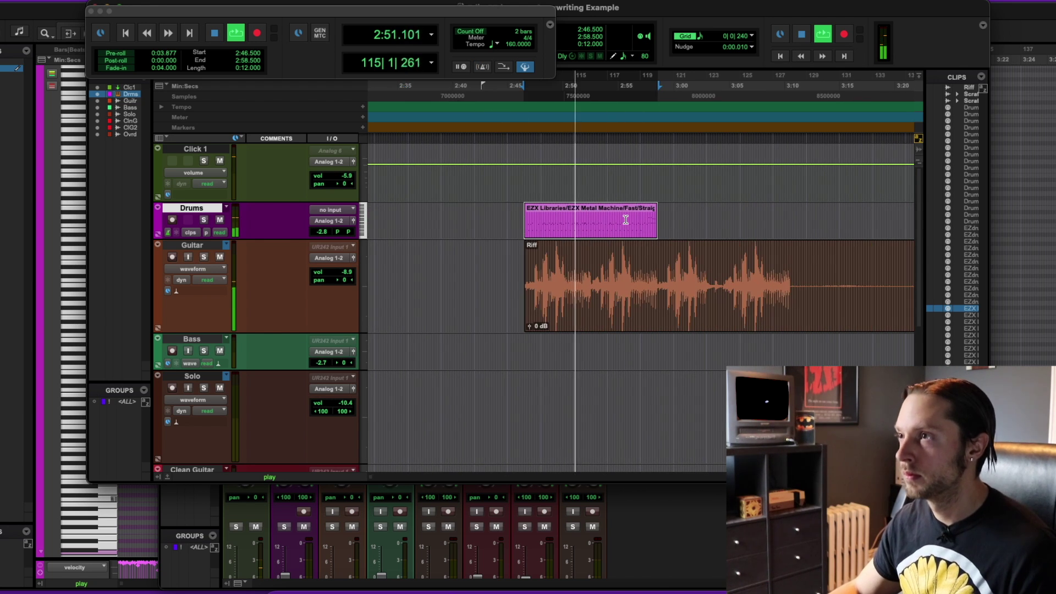
click(586, 216)
scroll(587, 216, up, 3)
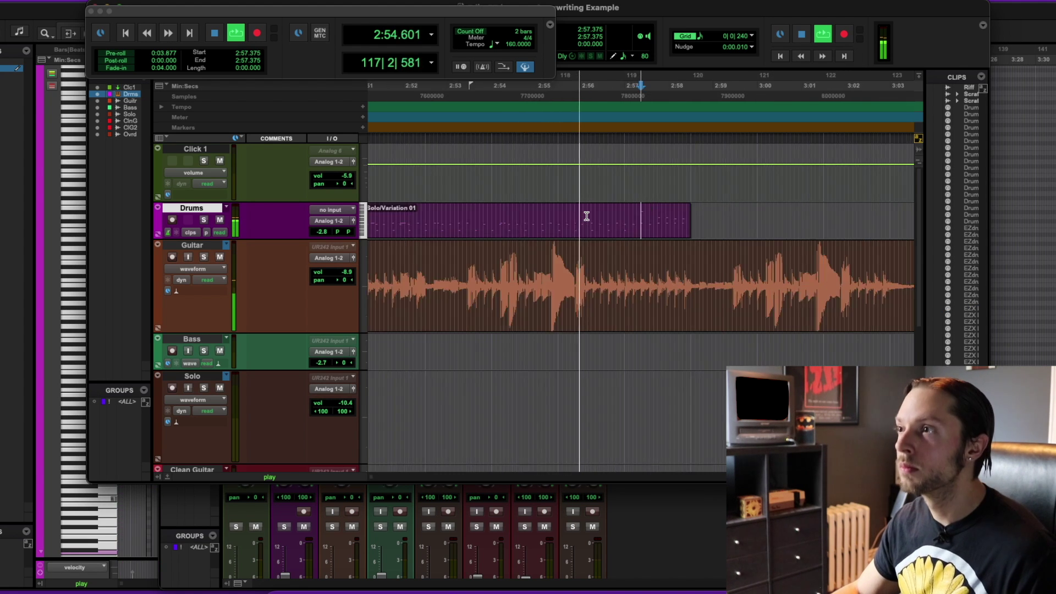
scroll(558, 221, down, 1)
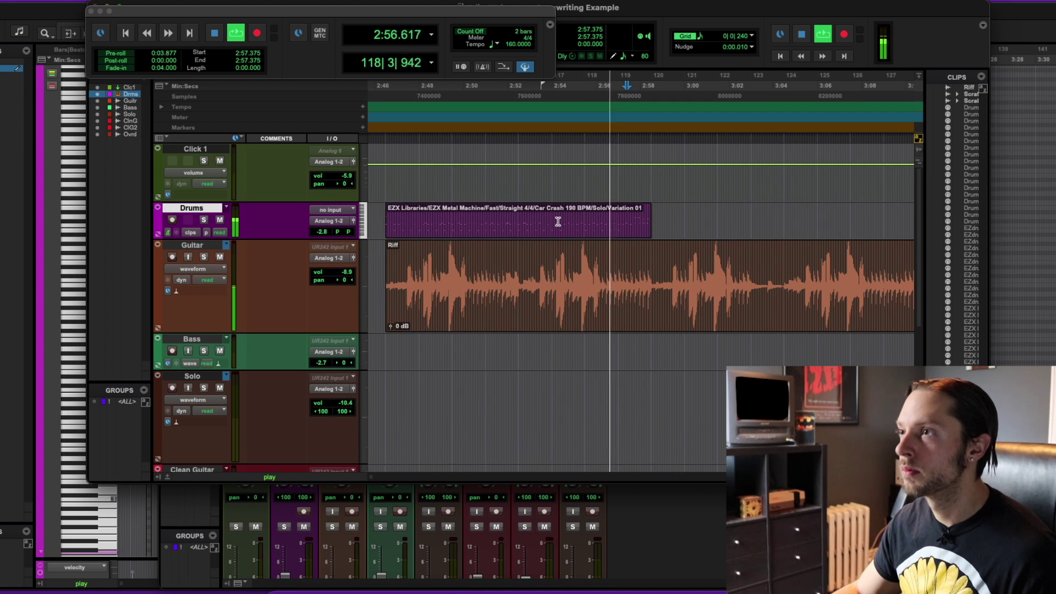
key(space)
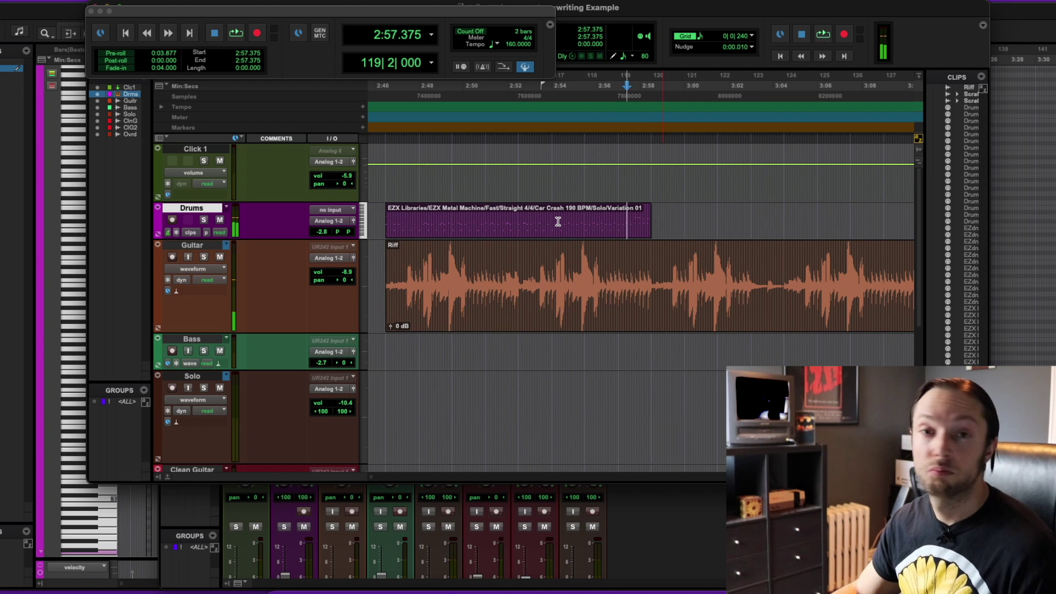
- Duplicate the pasted drum clip directly after itself and place the edit cursor at the copy's end, 3:10.500
double_click(583, 224)
scroll(583, 224, down, 4)
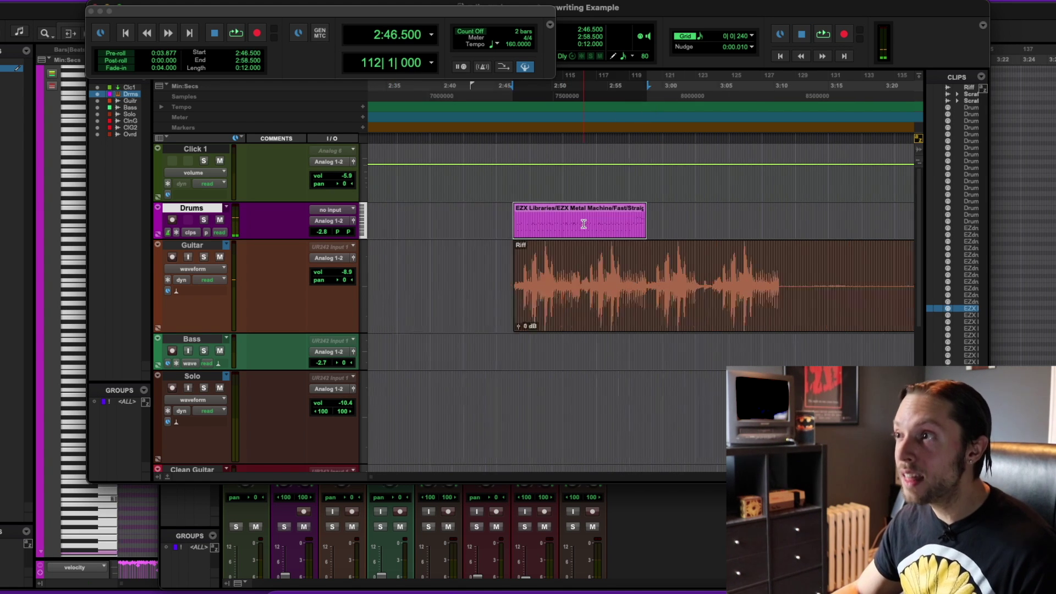
key(super+d)
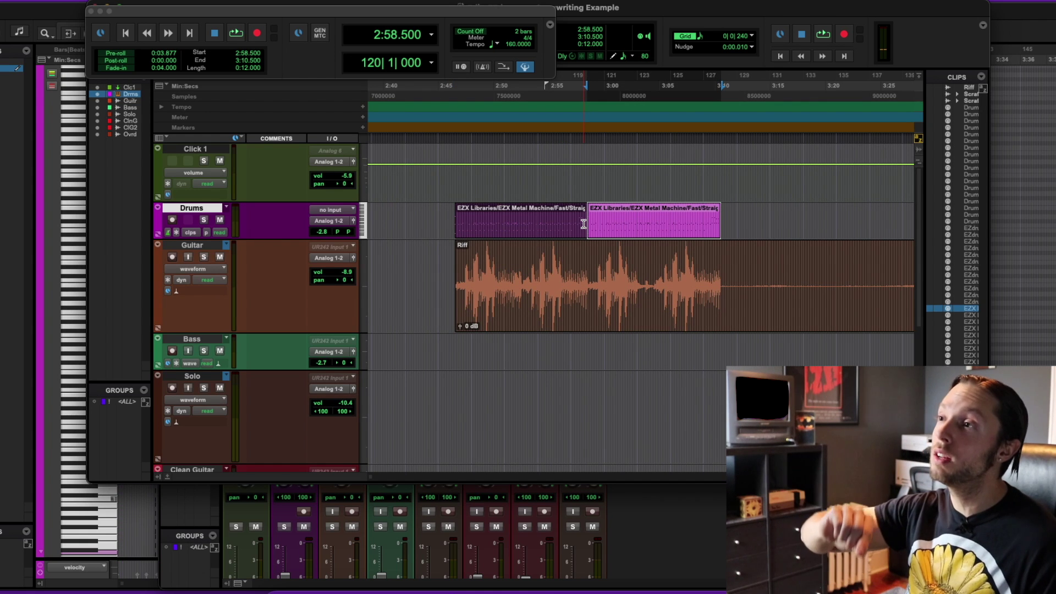
scroll(624, 252, up, 2)
click(628, 253)
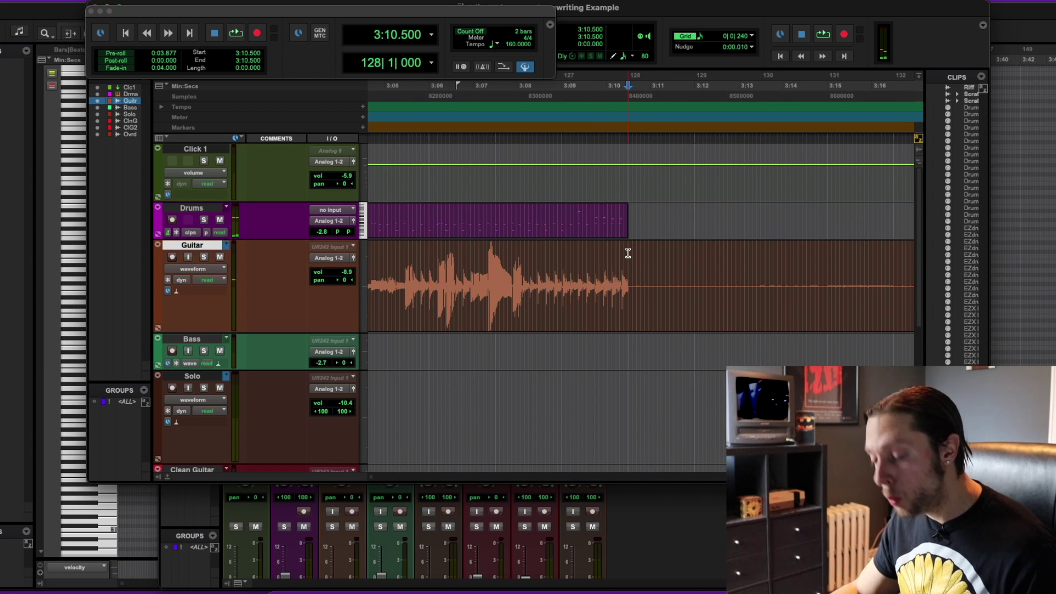
scroll(628, 253, down, 6)
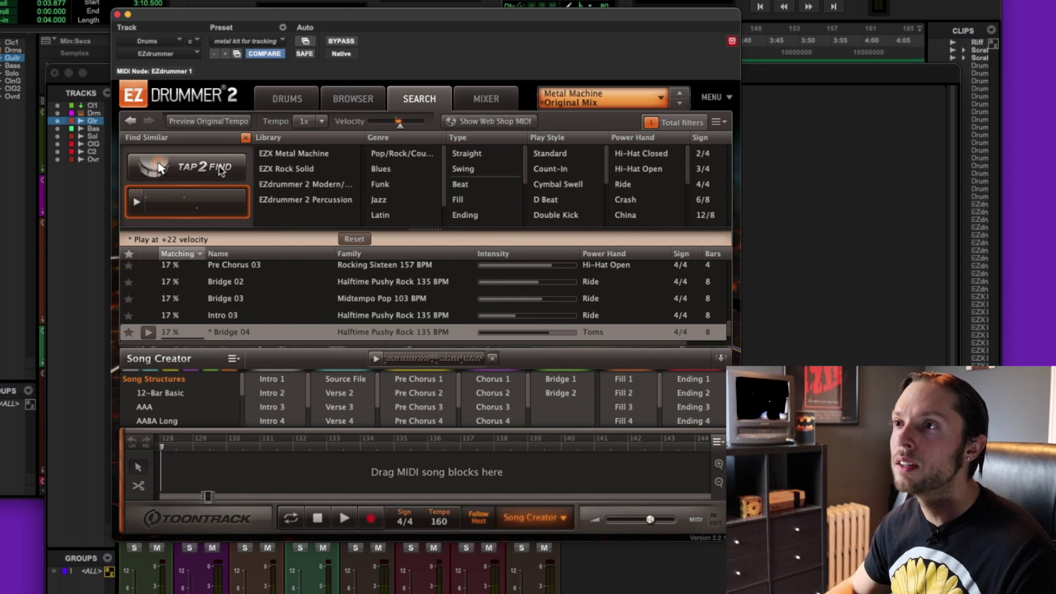
- Tap a kick and snare pattern in EZdrummer's Tap2Find and show the matching grooves
click(220, 171)
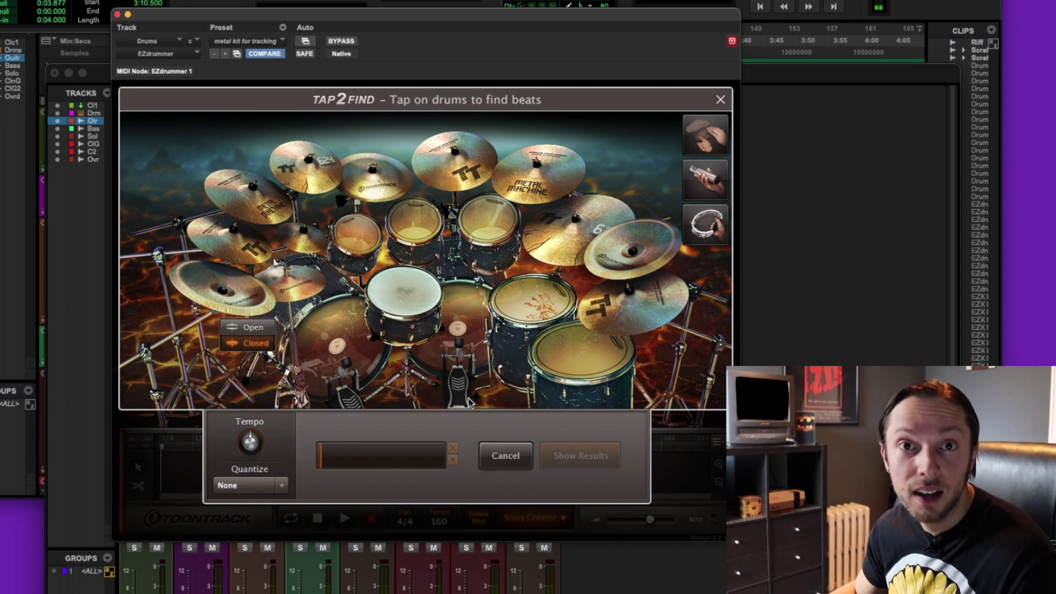
click(470, 404)
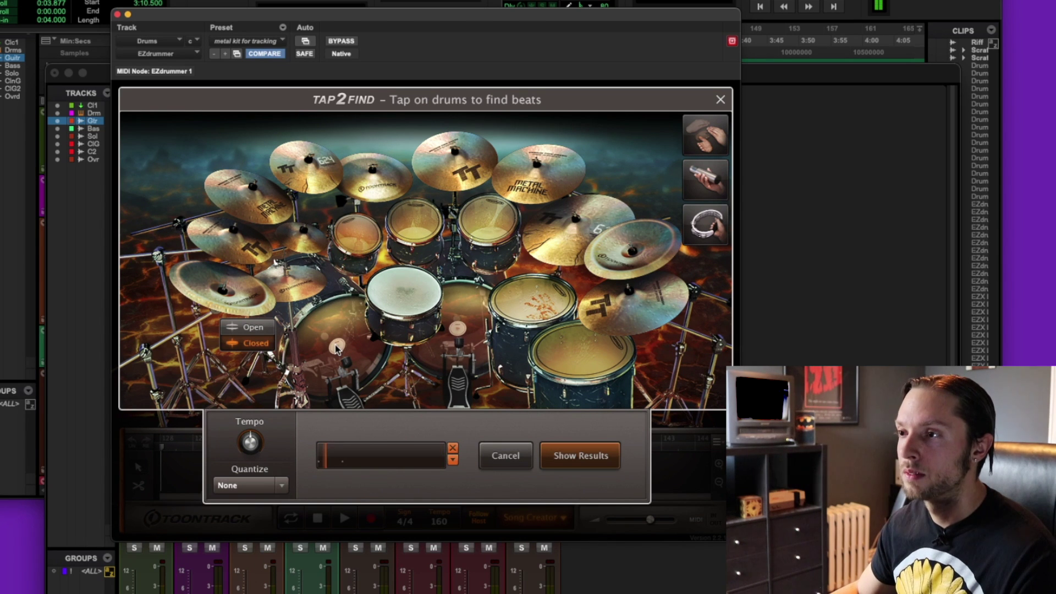
click(395, 290)
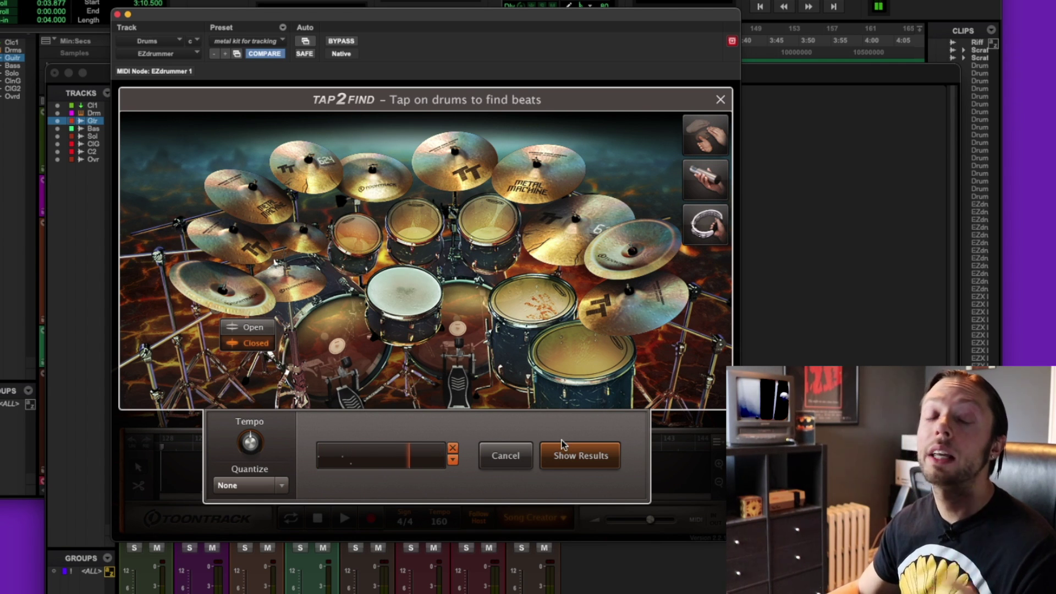
click(568, 456)
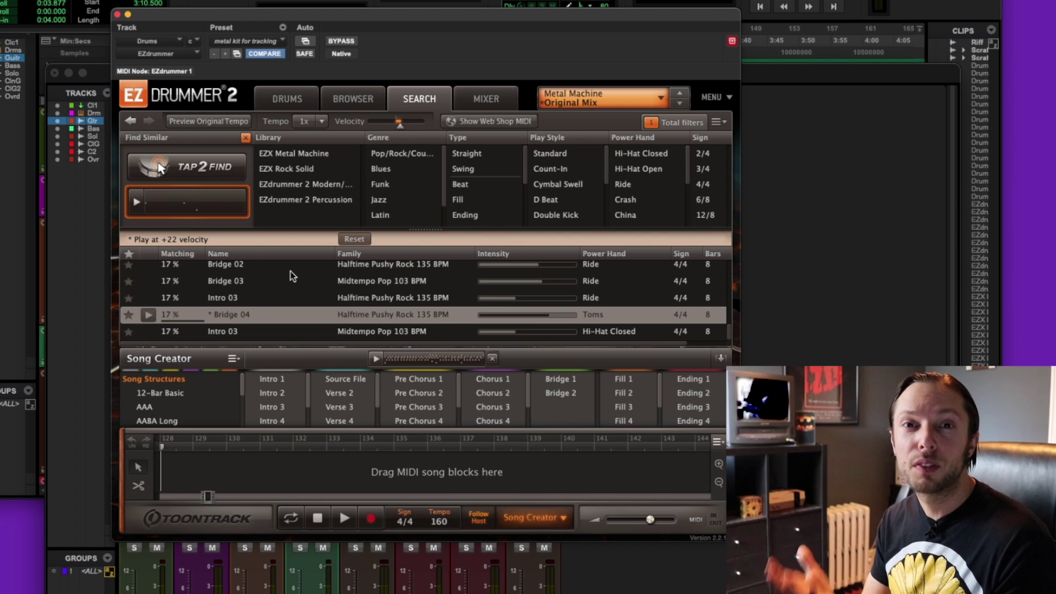
- Audition the grooves Bridge 03 (Midtempo Pop 103 BPM), Intro 03 and Bridge 04 (both Halftime Pushy Rock 135 BPM)
click(244, 282)
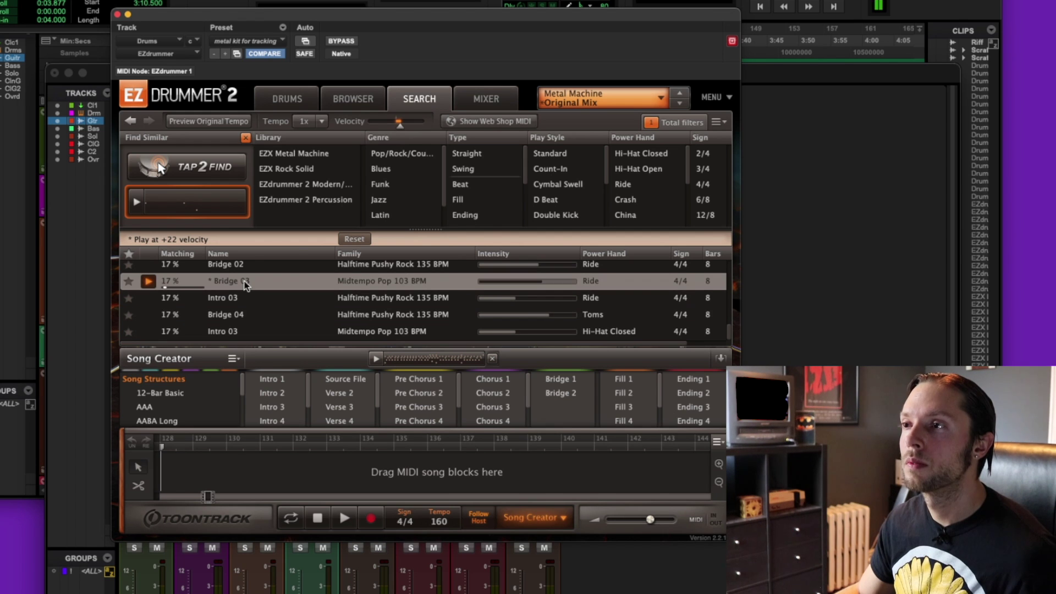
click(149, 282)
click(221, 300)
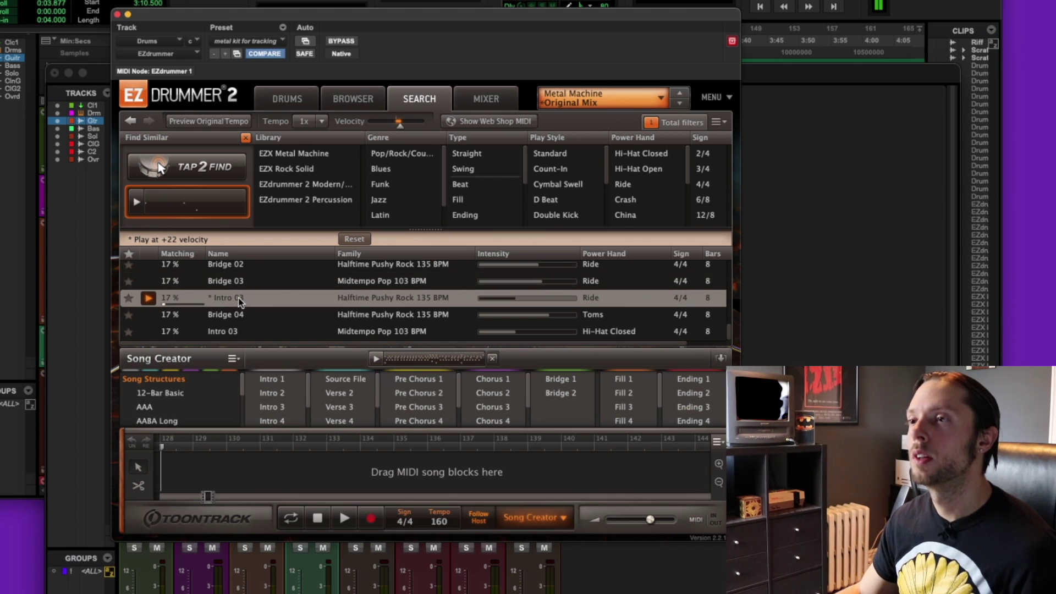
key(space)
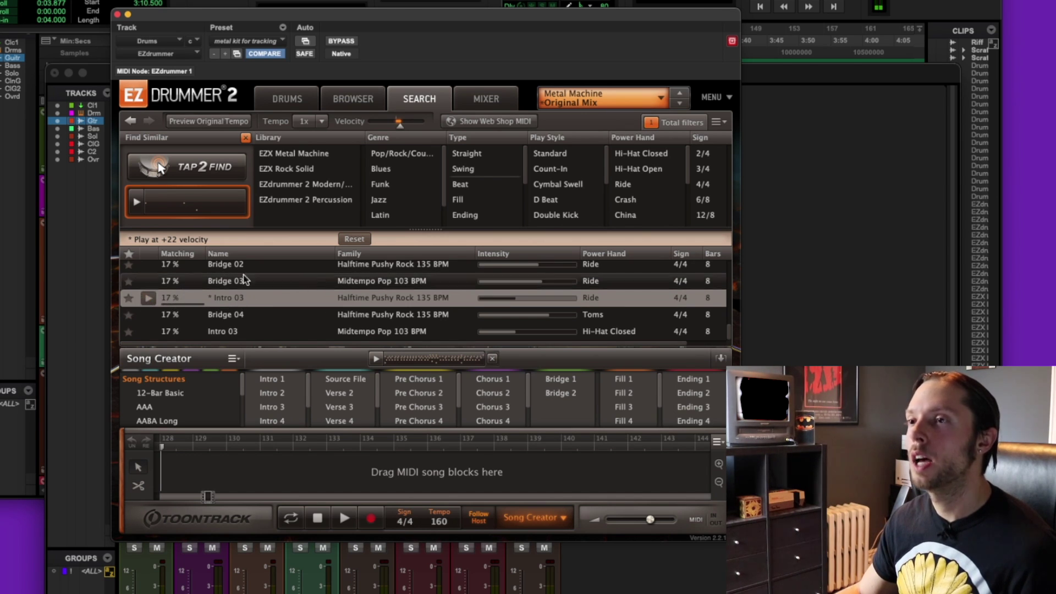
click(236, 315)
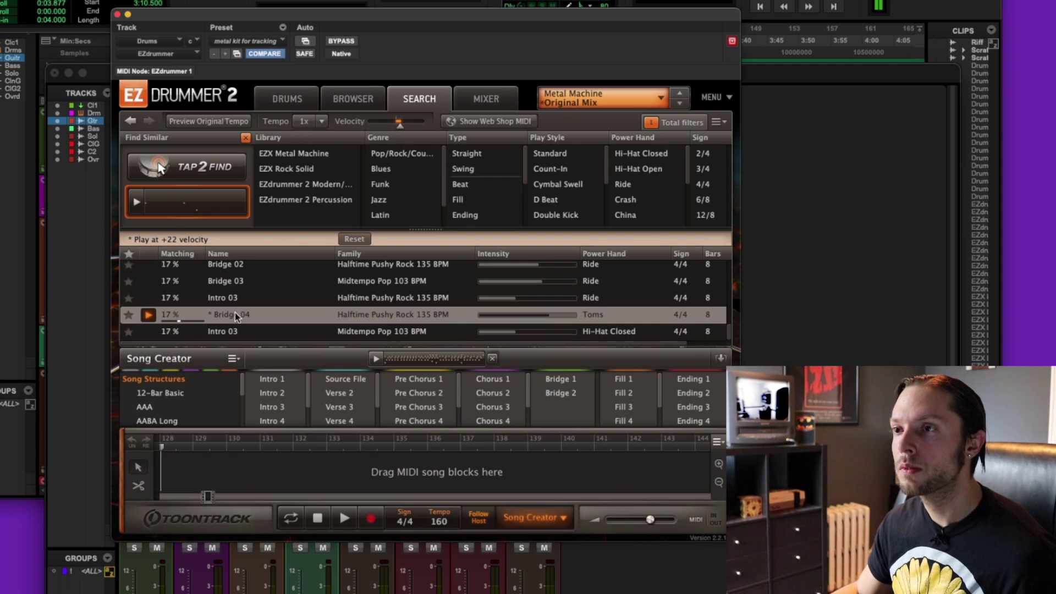
key(space)
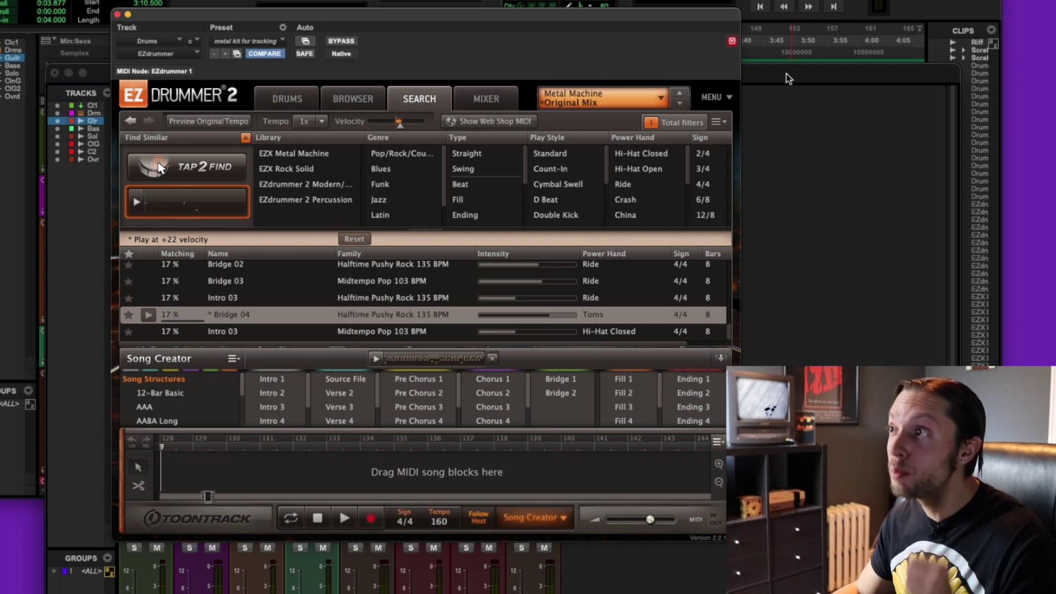
- Add the Bridge 04 groove from Halftime Pushy Rock 135 BPM to the Drums track at 3:10.500 and close the EZdrummer window
click(787, 77)
drag(664, 21, 392, 0)
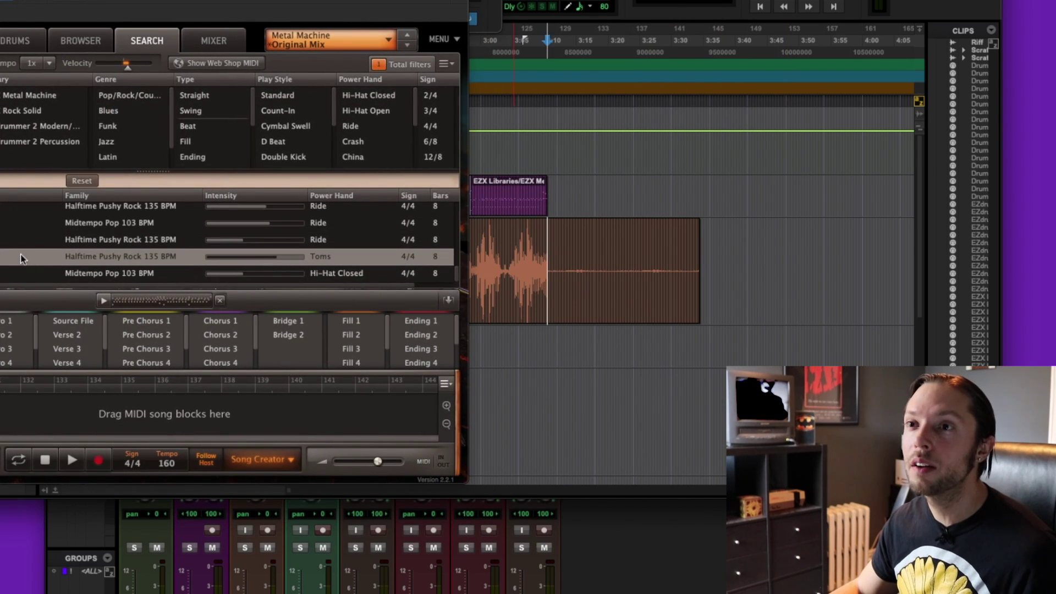
drag(11, 257, 555, 200)
scroll(561, 199, up, 3)
scroll(563, 199, up, 4)
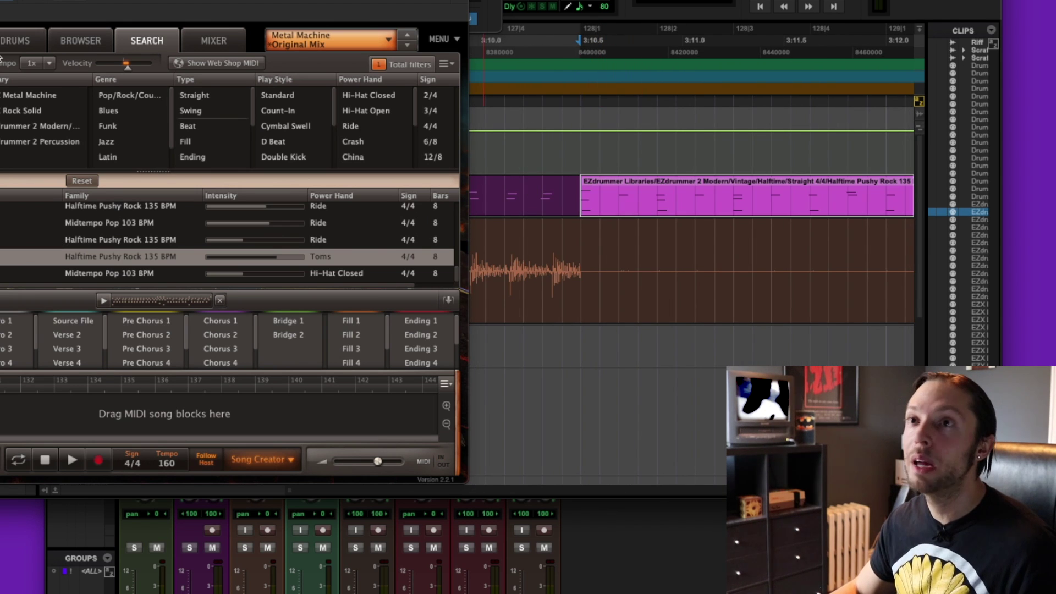
key(ctrl+alt+super+w)
scroll(587, 192, down, 6)
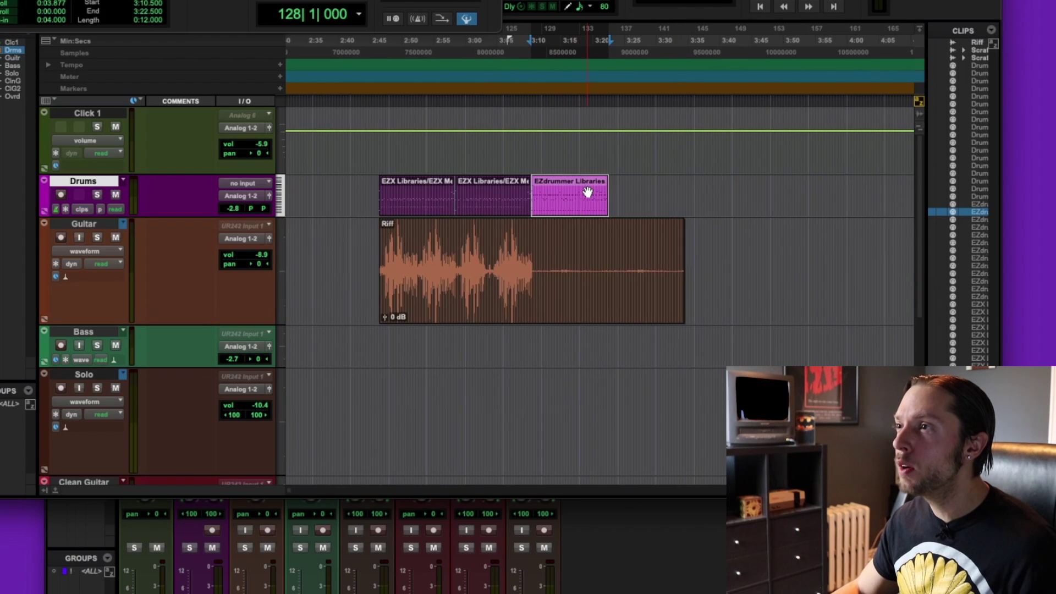
- Start playback from 3:10.500 and duplicate the halftime groove directly after itself on the Drums track
key(space)
scroll(585, 190, right, 5)
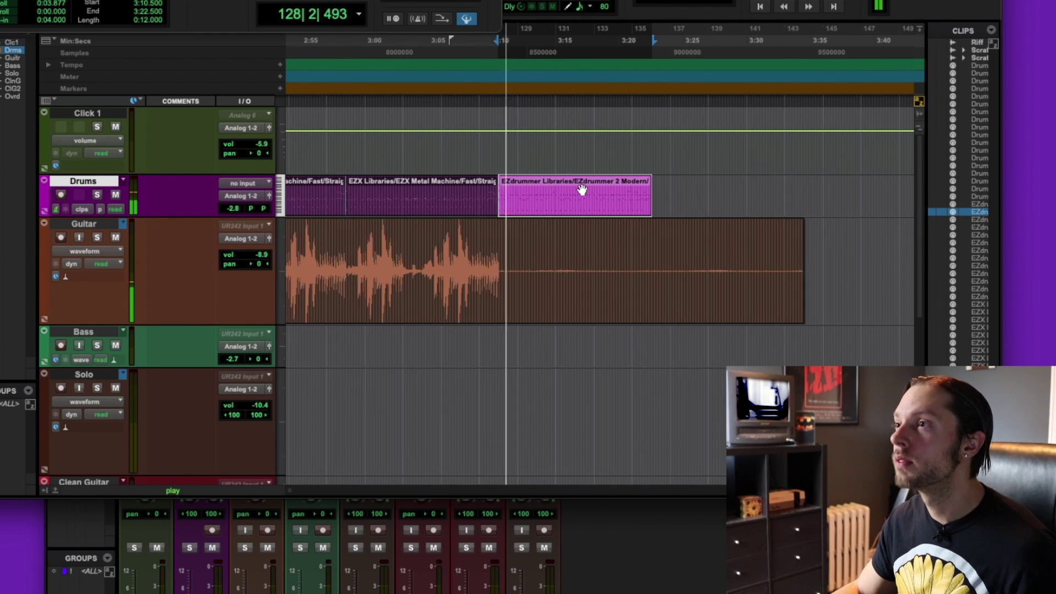
key(super+d)
- Split the Riff clip on the Guitar track at 3:10.500, where the halftime groove begins, and stop playback
click(545, 190)
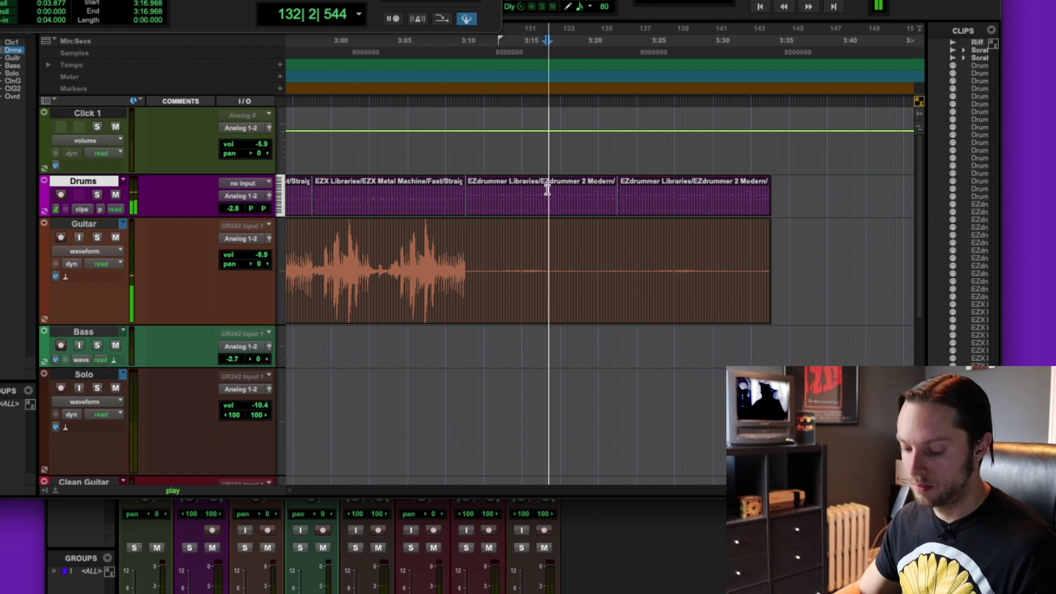
key(super+])
key(super+])
scroll(495, 258, left, 10)
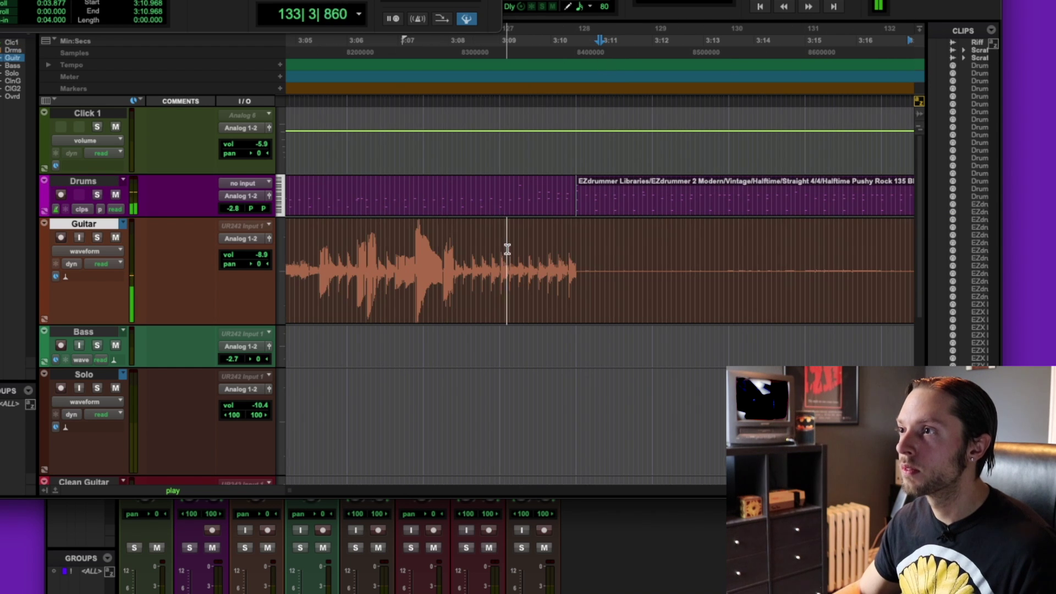
click(577, 245)
key(super+e)
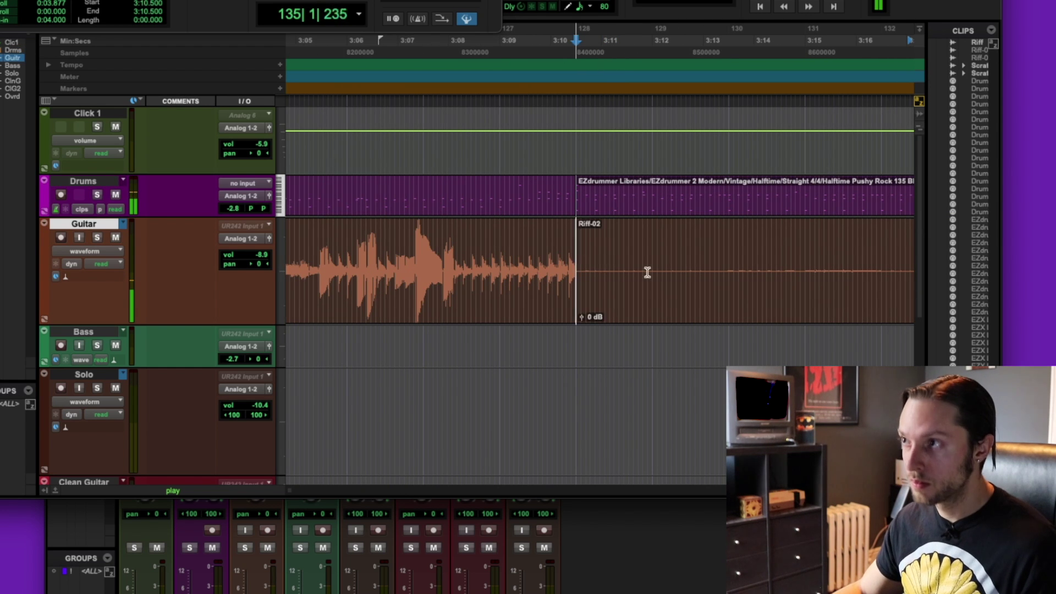
key(super+[)
key(super+[)
key(super+[)
scroll(680, 262, down, 2)
key(space)
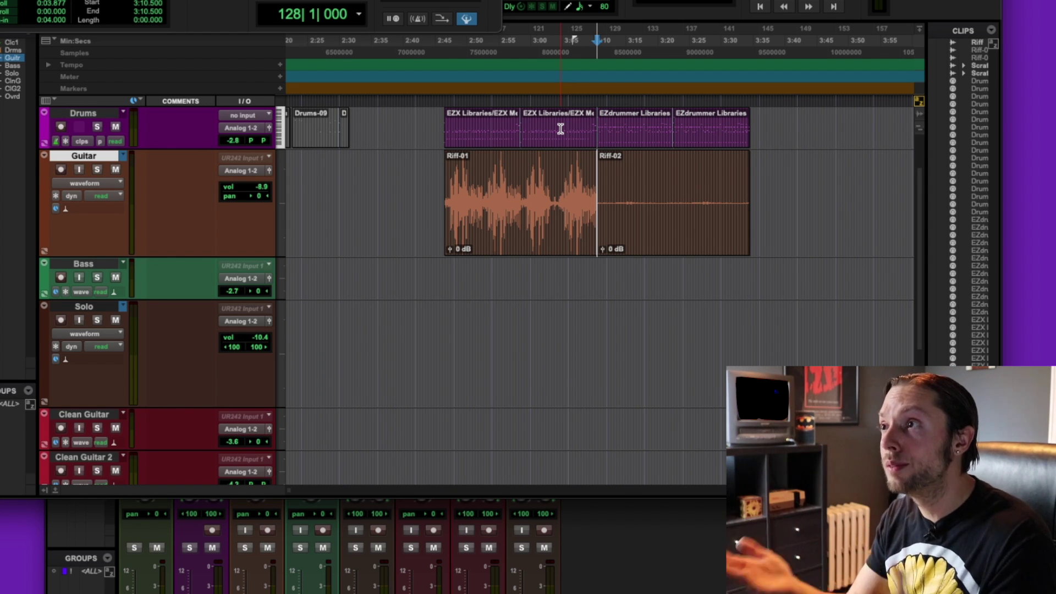
- Play from 2:58.500 through the change from the fast drum clip to the halftime groove and view the lower tracks
click(521, 159)
key(space)
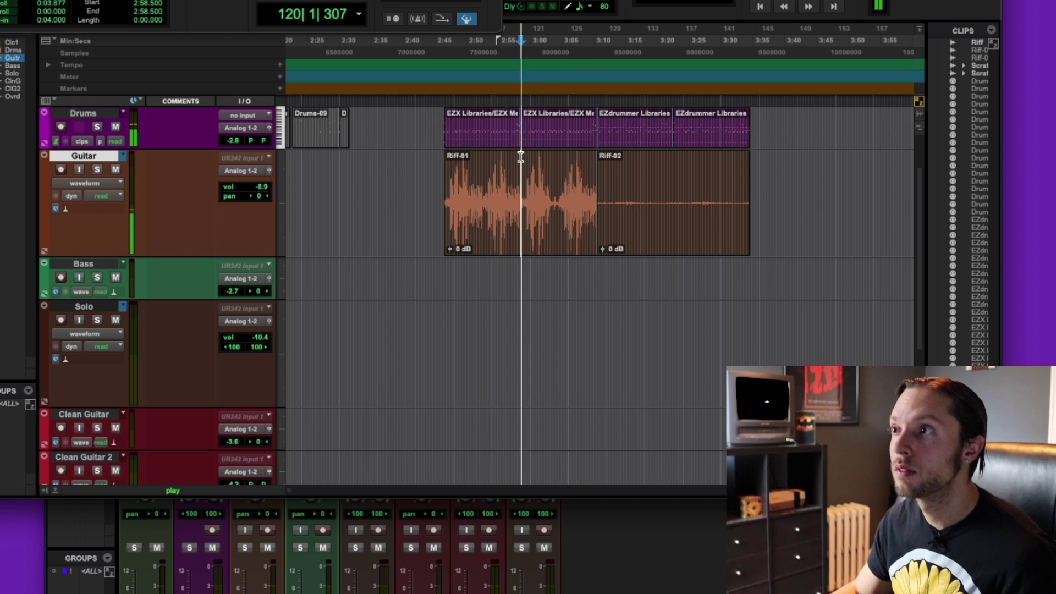
key(super+bracketright)
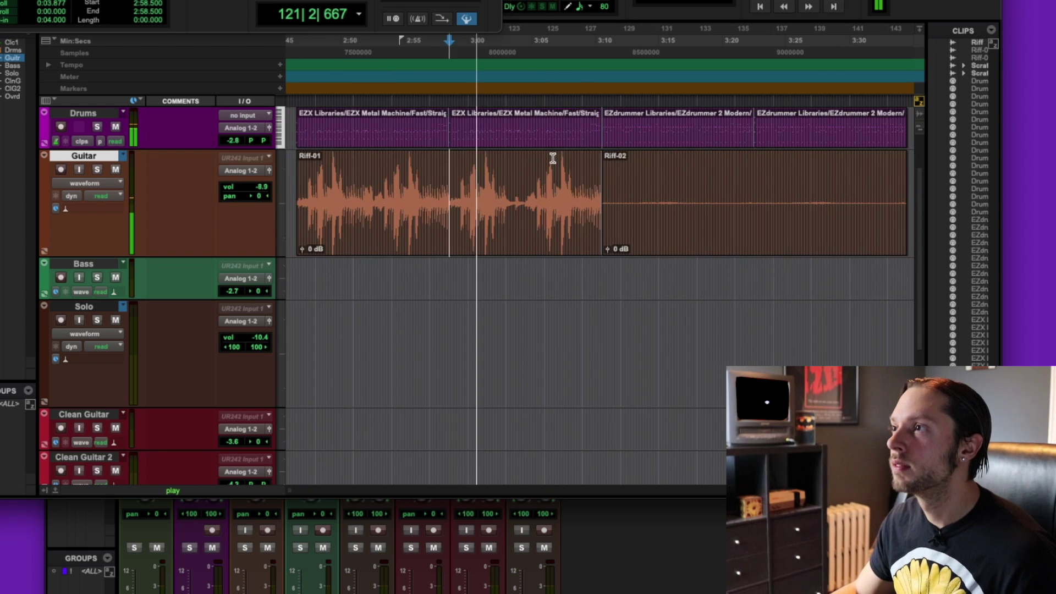
key(super+bracketleft)
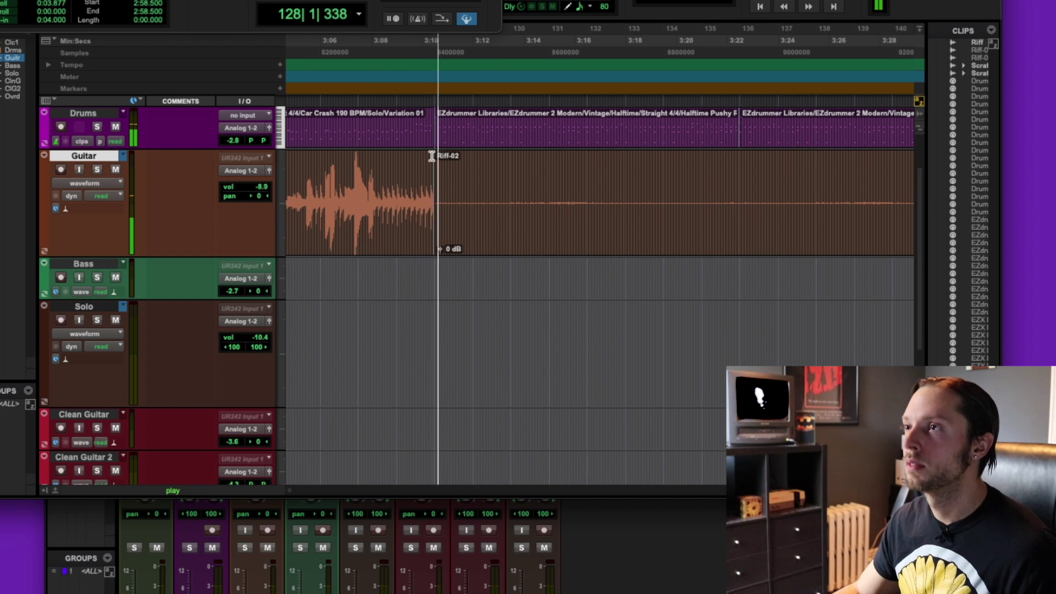
key(r)
scroll(572, 170, down, 3)
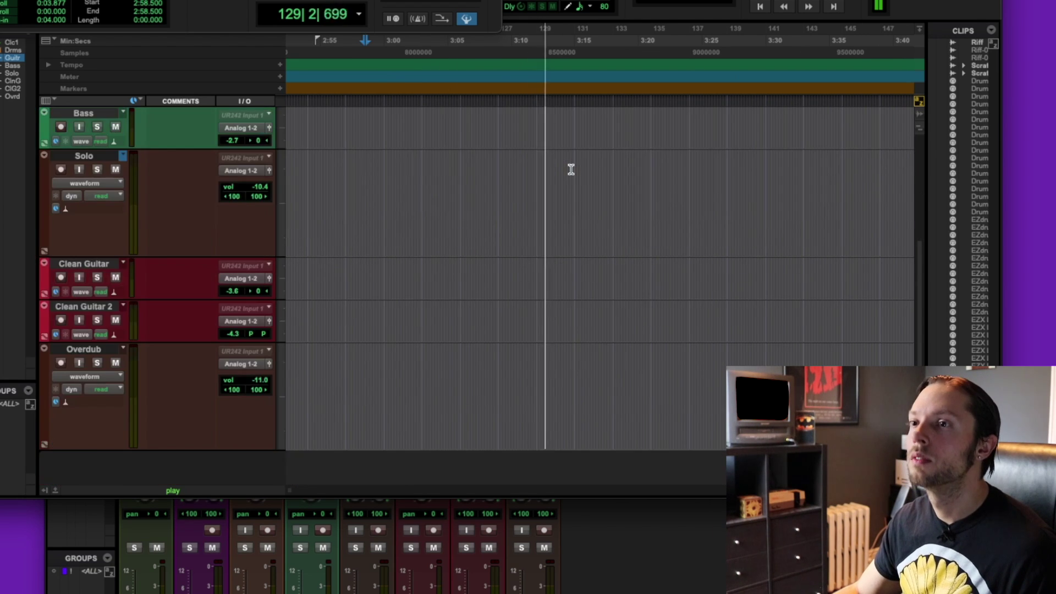
- Listen through the halftime groove on the Drums and Guitar tracks and stop playback
scroll(571, 169, up, 2)
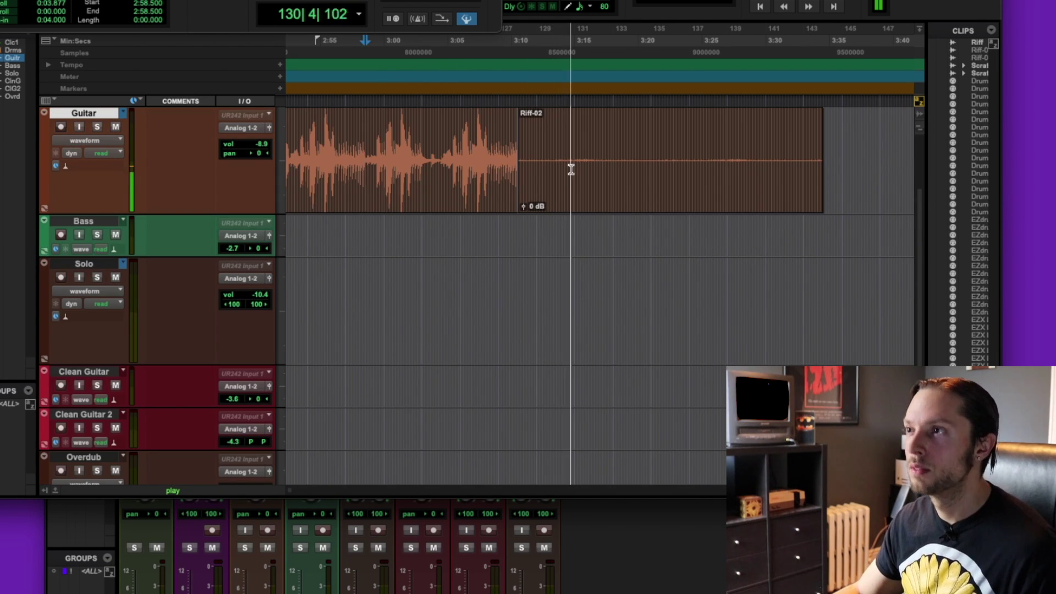
scroll(571, 169, up, 1)
scroll(571, 170, right, 2)
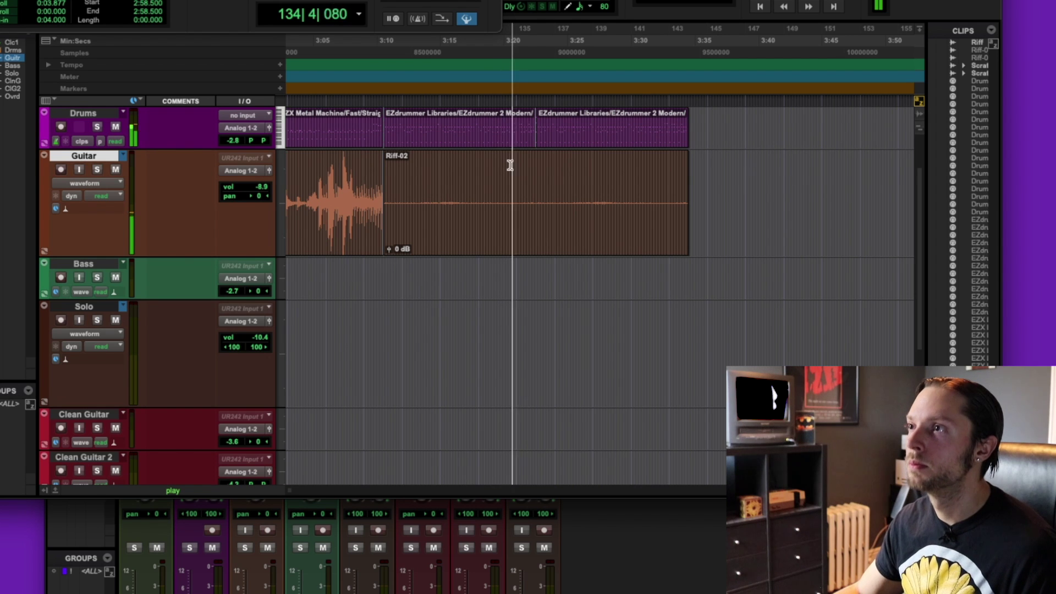
key(space)
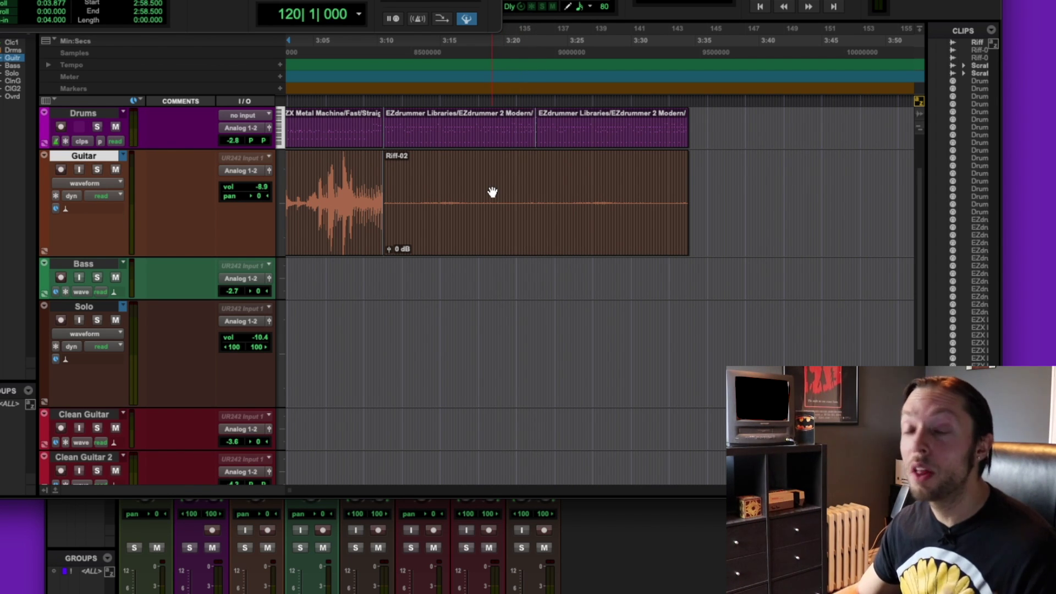
- Select the Riff-02 clip, view the TSE X50 v2 amp plug-in on the Solo track, and return to the edit window
click(531, 206)
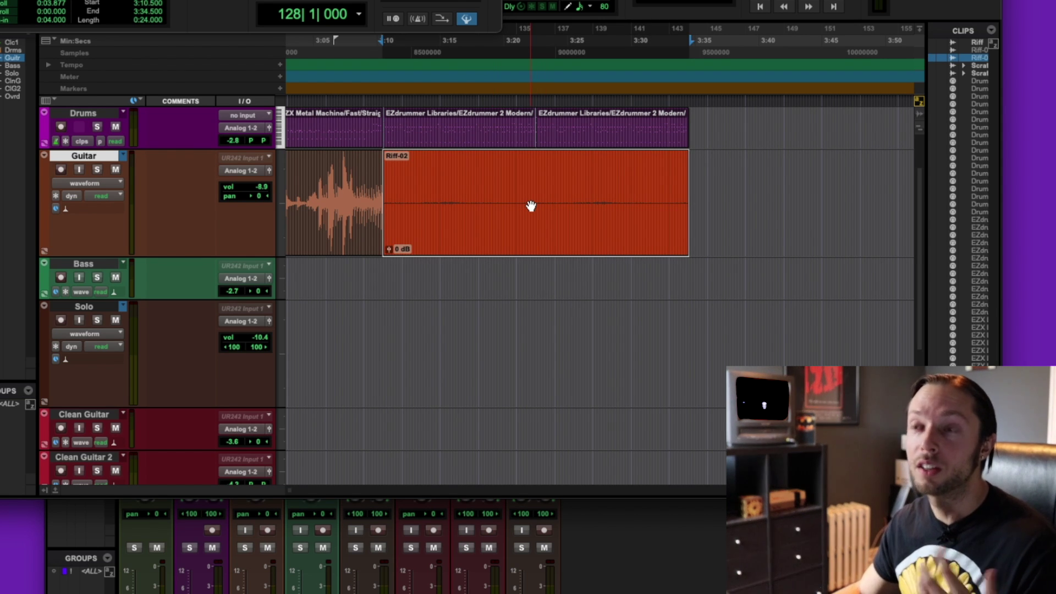
key(super+equal)
click(448, 150)
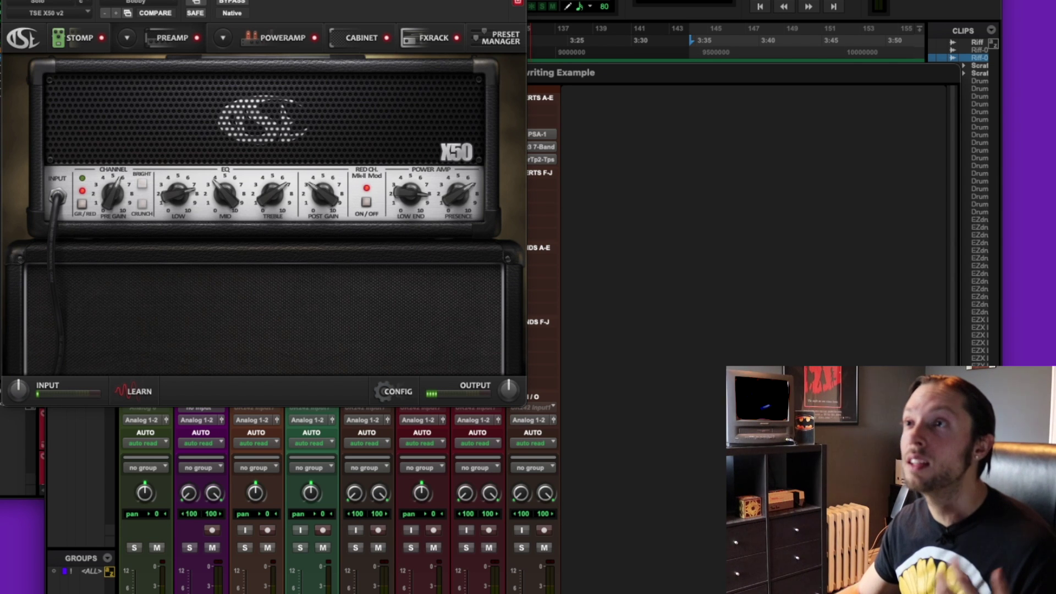
key(super+w)
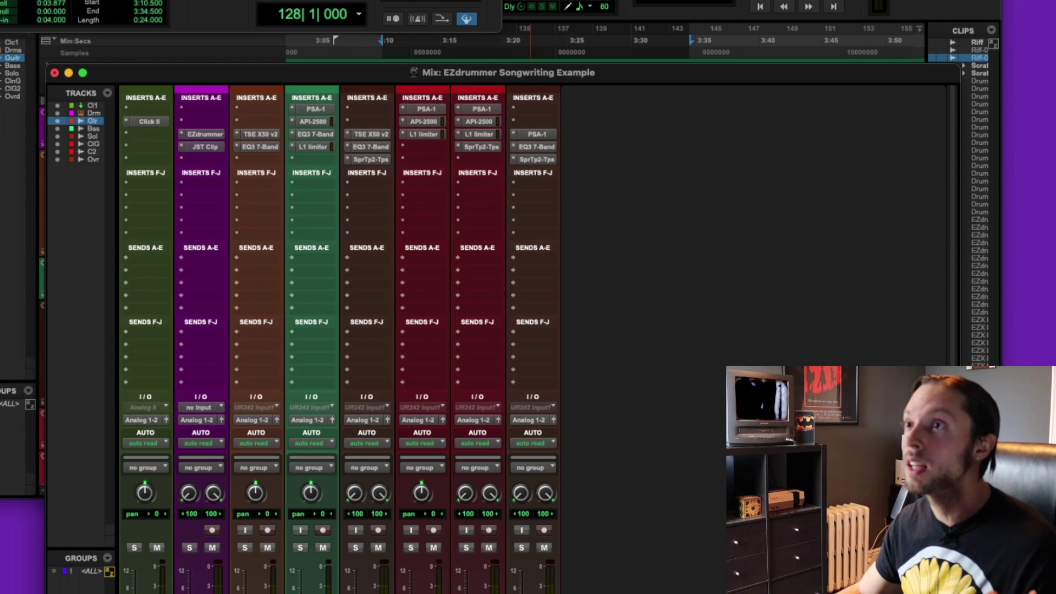
double_click(416, 73)
key(super+equal)
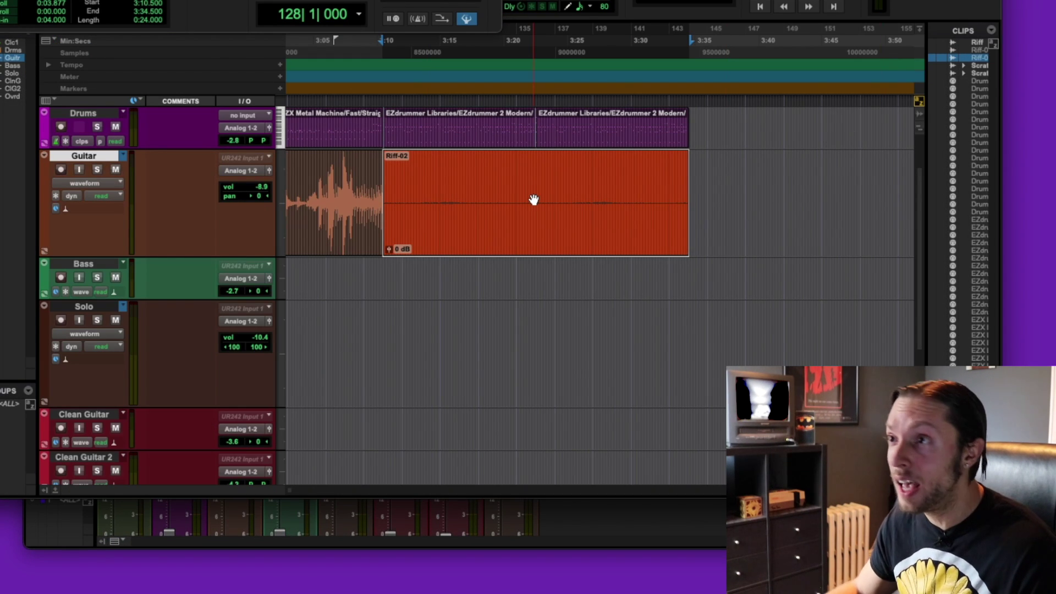
- Move the Riff-02 clip from the Guitar track to the Solo track at 3:10.500 and start playback
drag(505, 230, 502, 362)
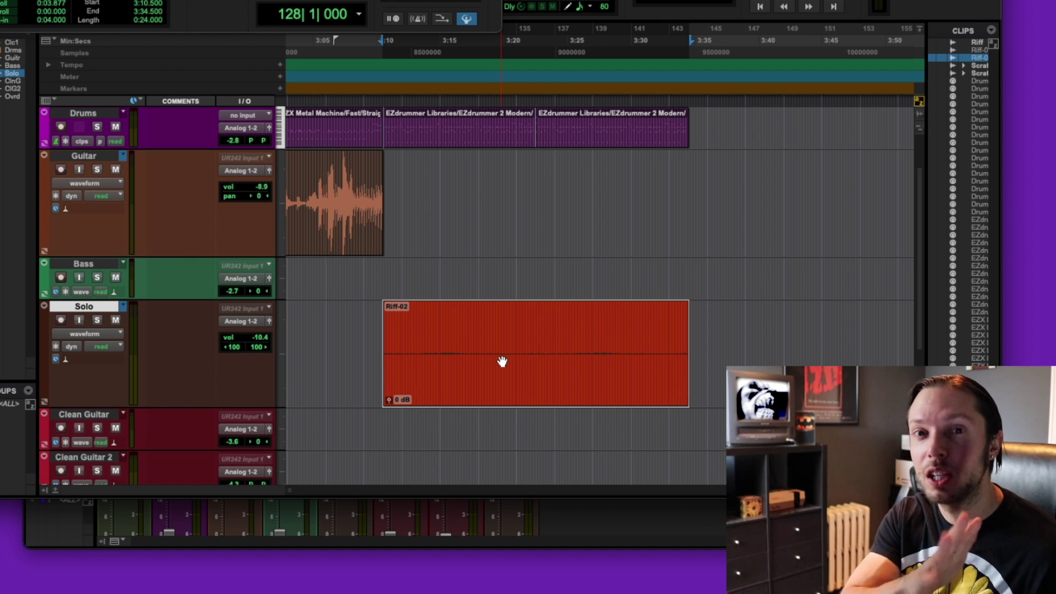
key(space)
- Set the Solo track's volume to -10.2 and the TSE X50 v2 Pre Gain to 53.2%, return to the edit window and stop playback
key(super+equal)
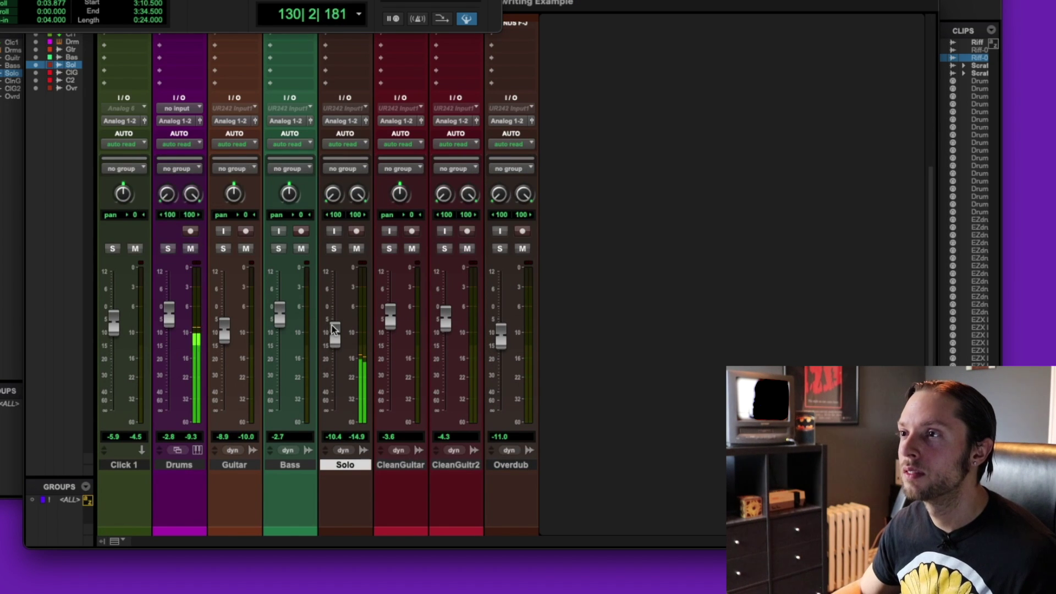
scroll(334, 314, up, 5)
click(356, 64)
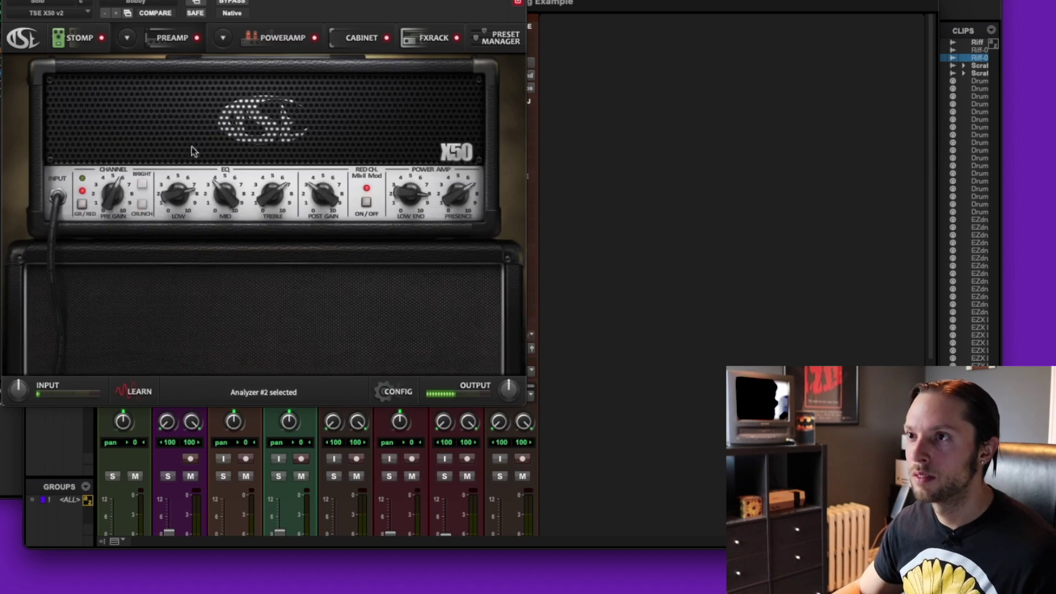
drag(105, 201, 104, 202)
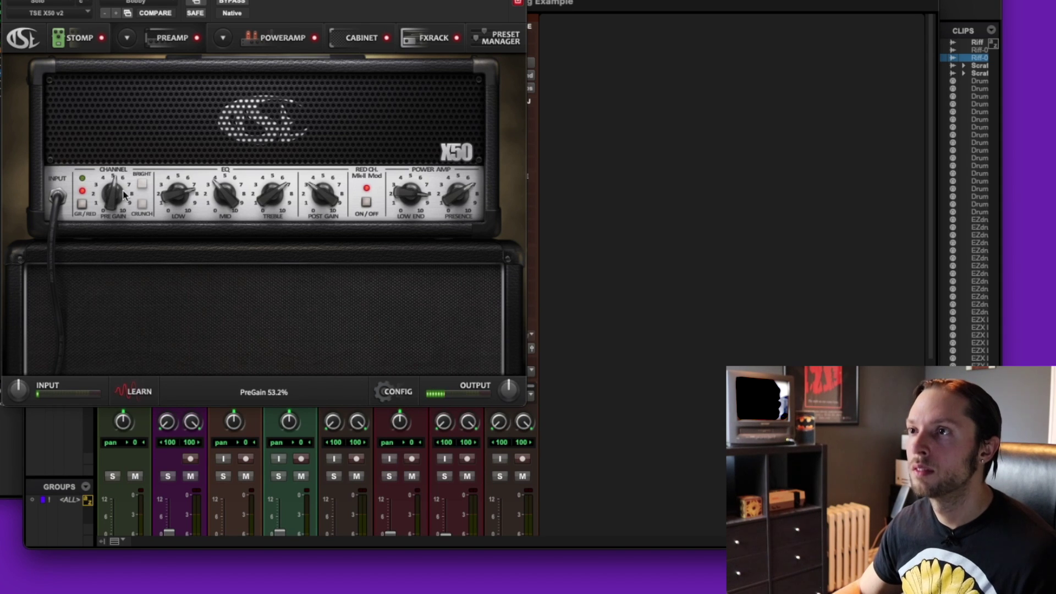
key(super+w)
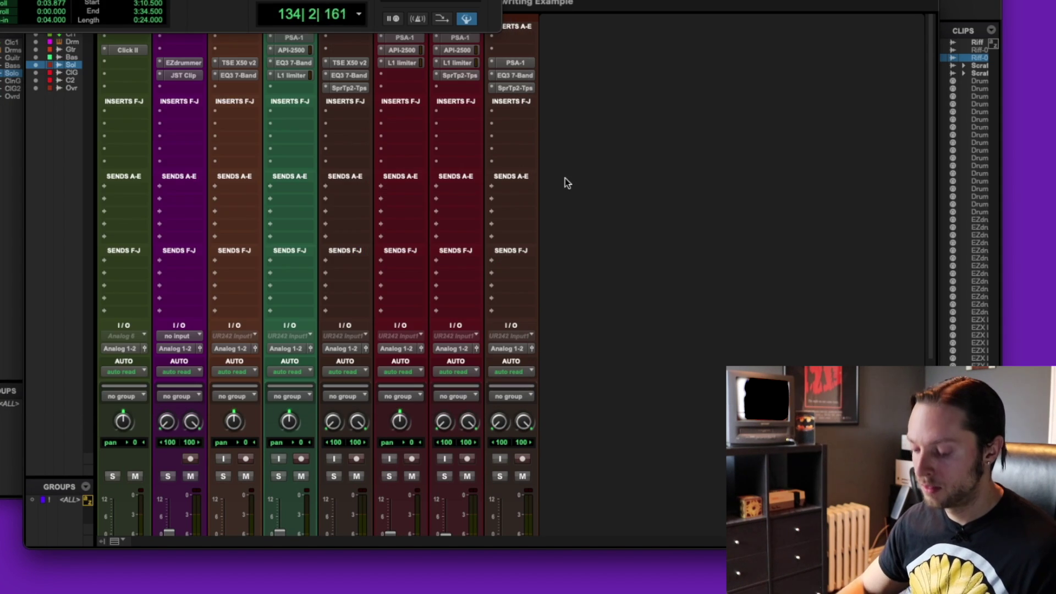
key(super+equal)
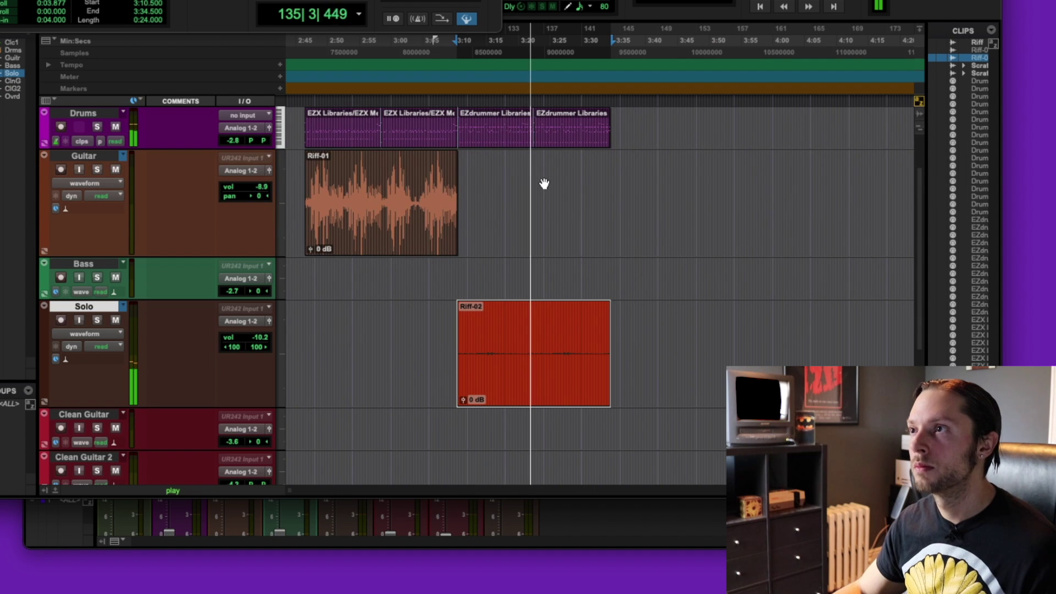
key(space)
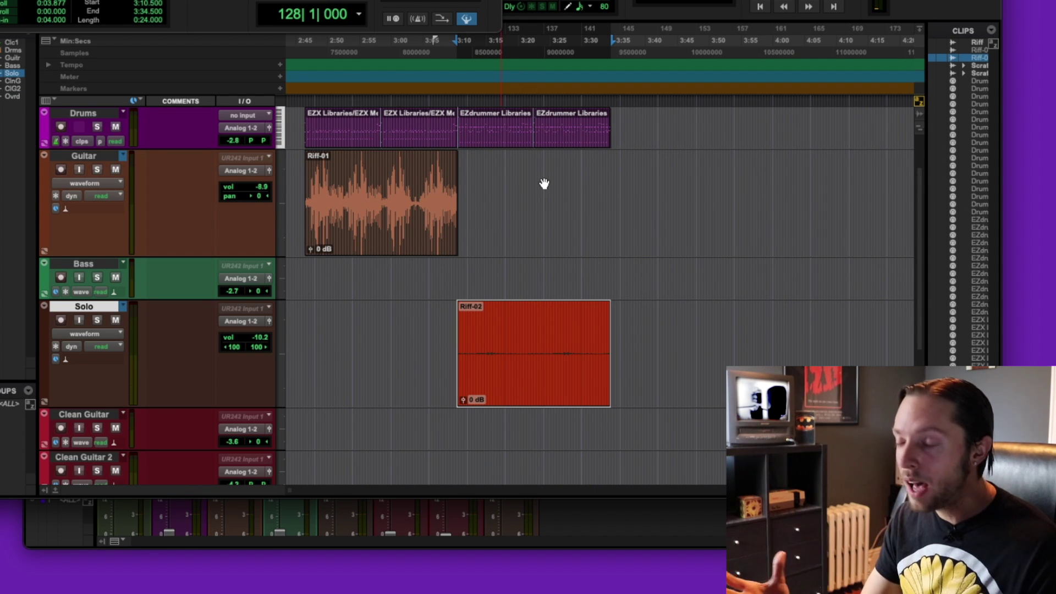